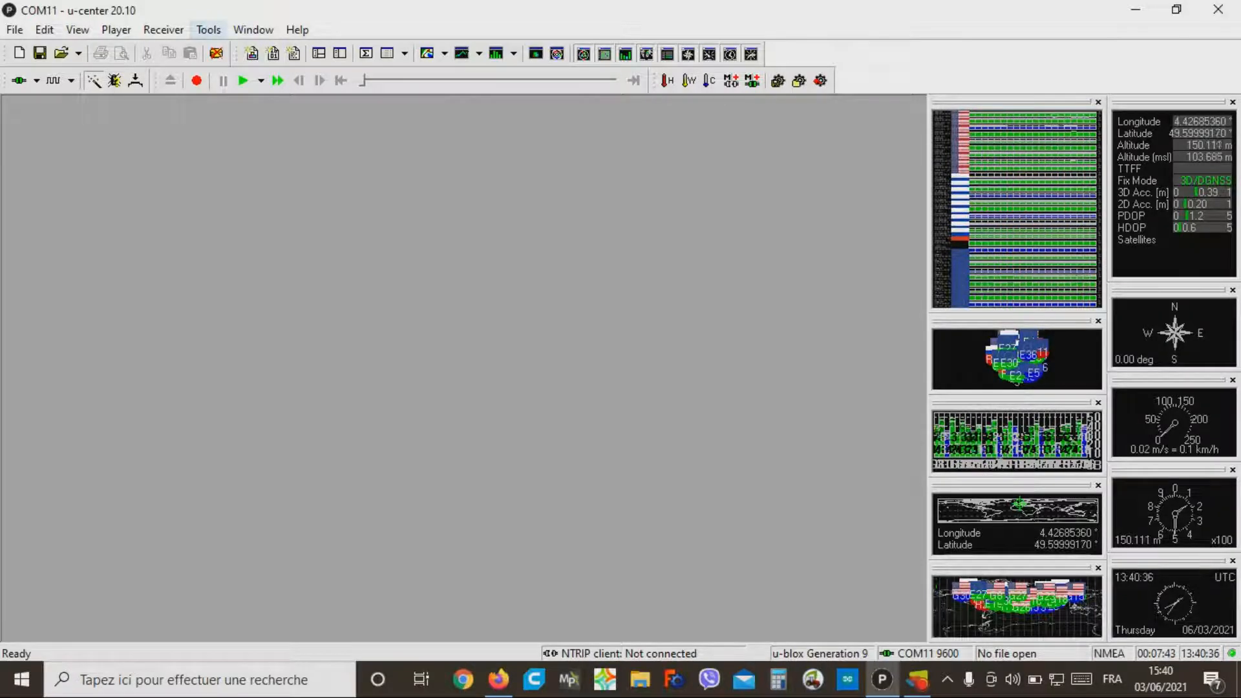
Step: Check the generation and configuration file set in the Load/Save Receiver Configuration dialog, leaving without transferring anything
click(208, 29)
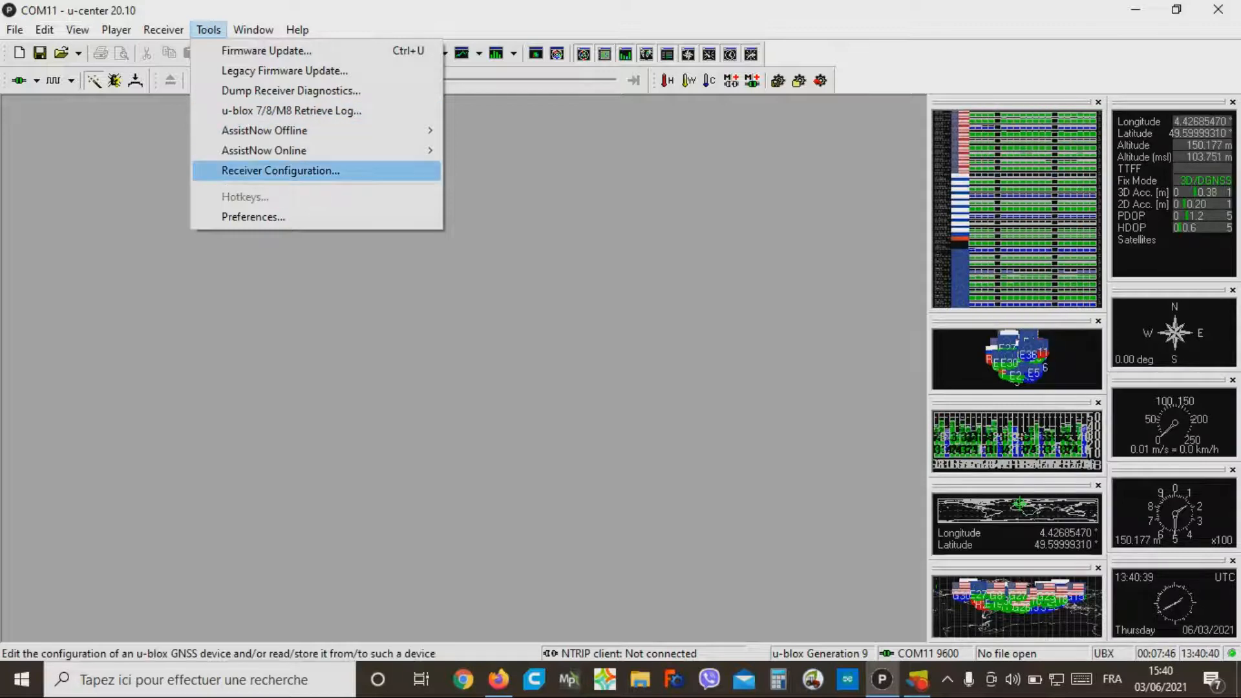
click(281, 170)
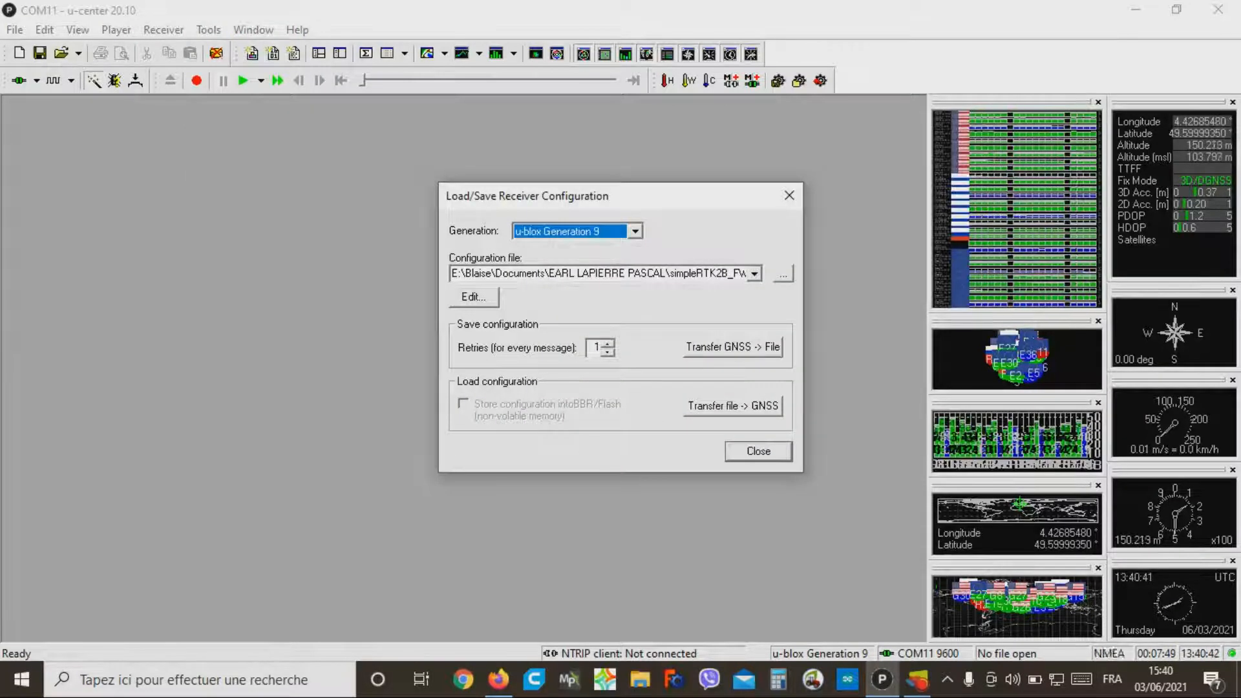
key(Tab)
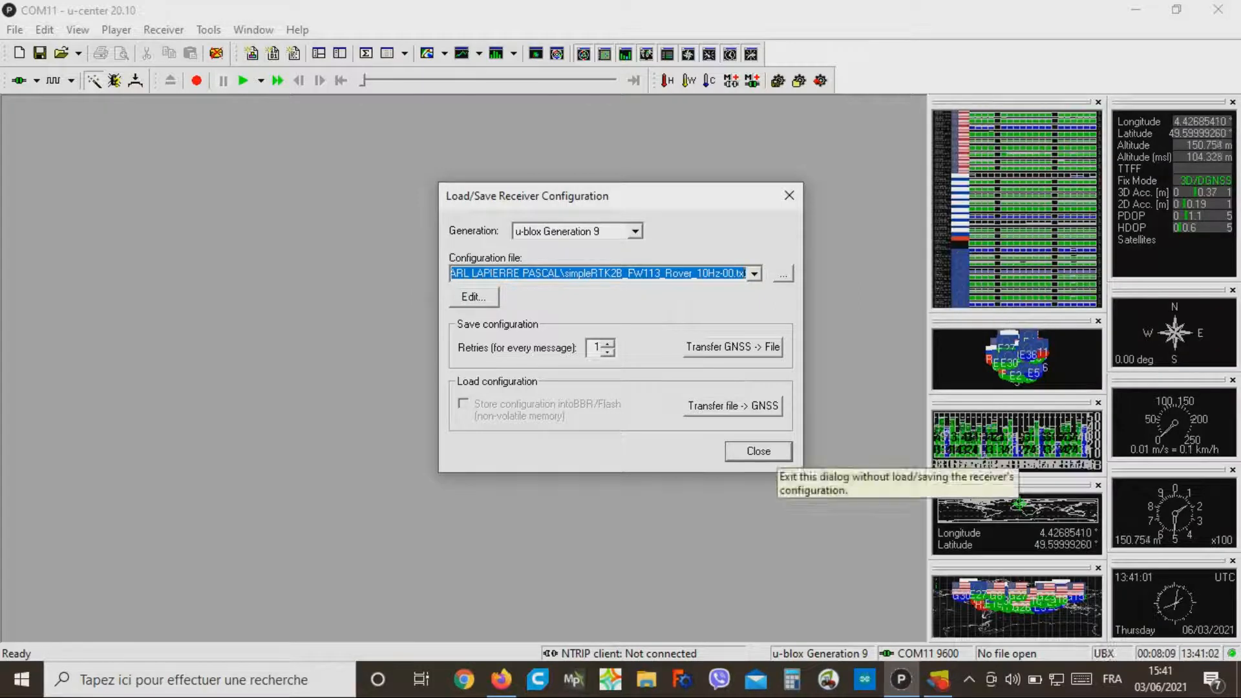
click(770, 453)
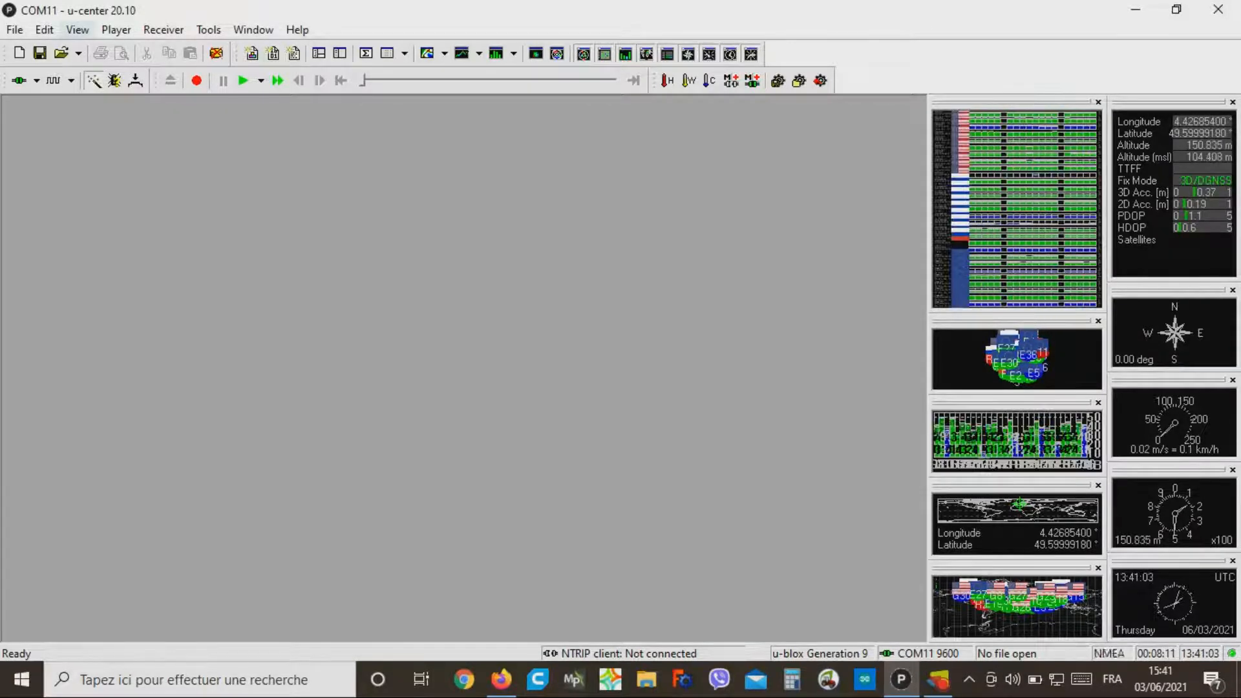
Step: Open the Configuration View and load the receiver's GNSS Config settings to review the constellations, channels and signals
click(77, 30)
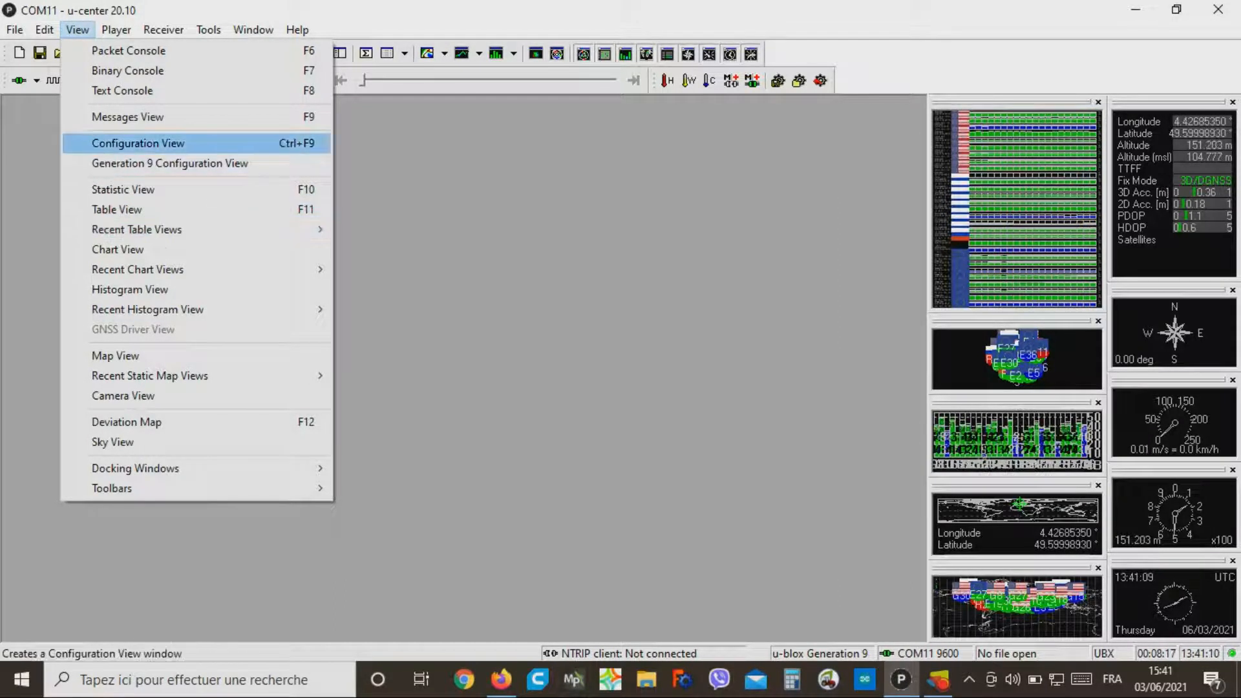
click(139, 143)
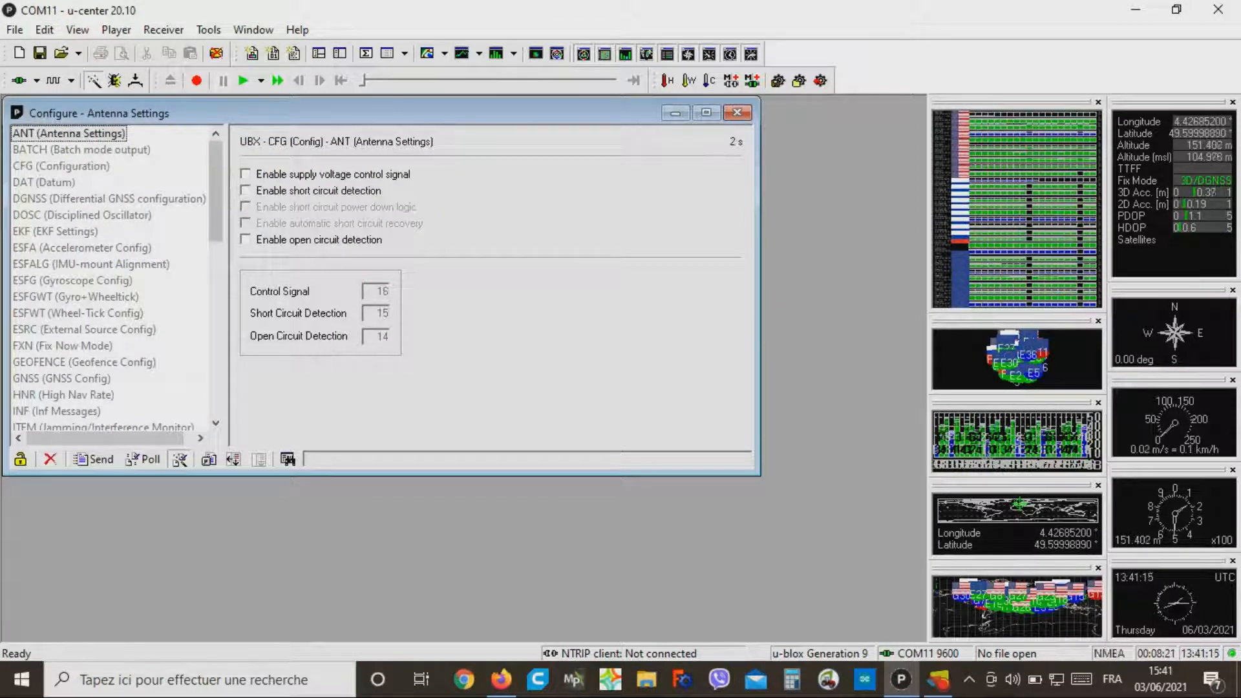
scroll(110, 278, down, 1)
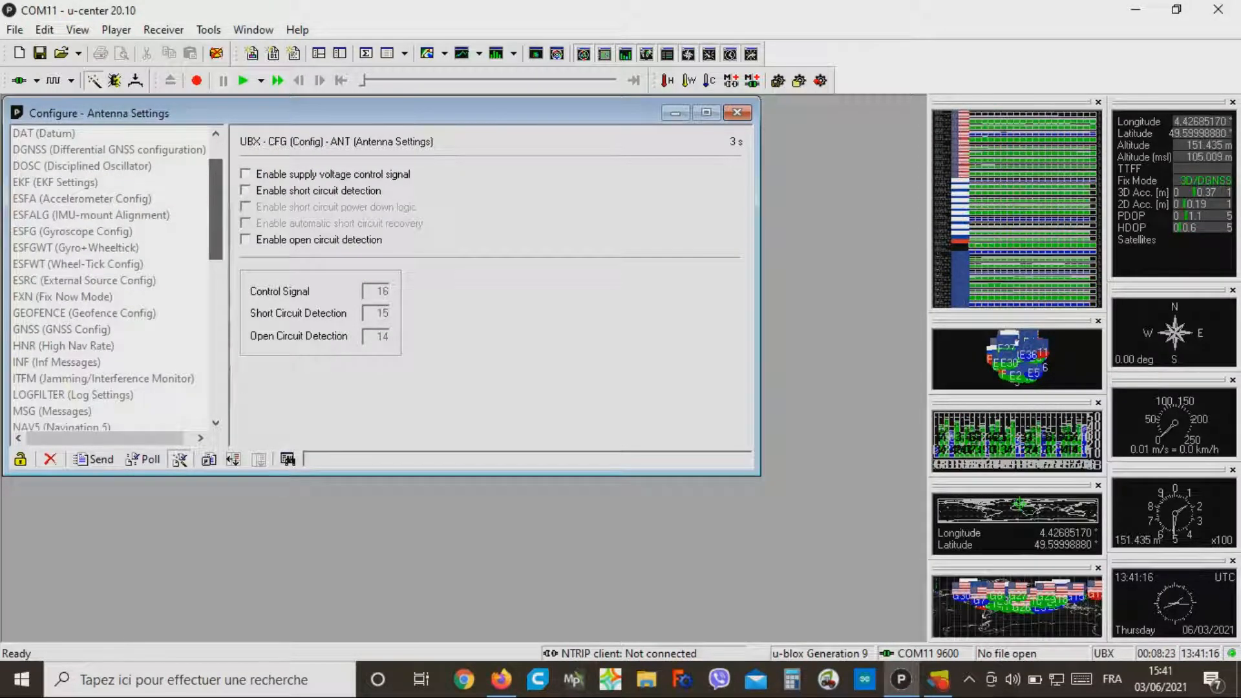
mouse_move(216, 210)
mouse_down()
mouse_move(216, 197)
mouse_move(216, 226)
mouse_up()
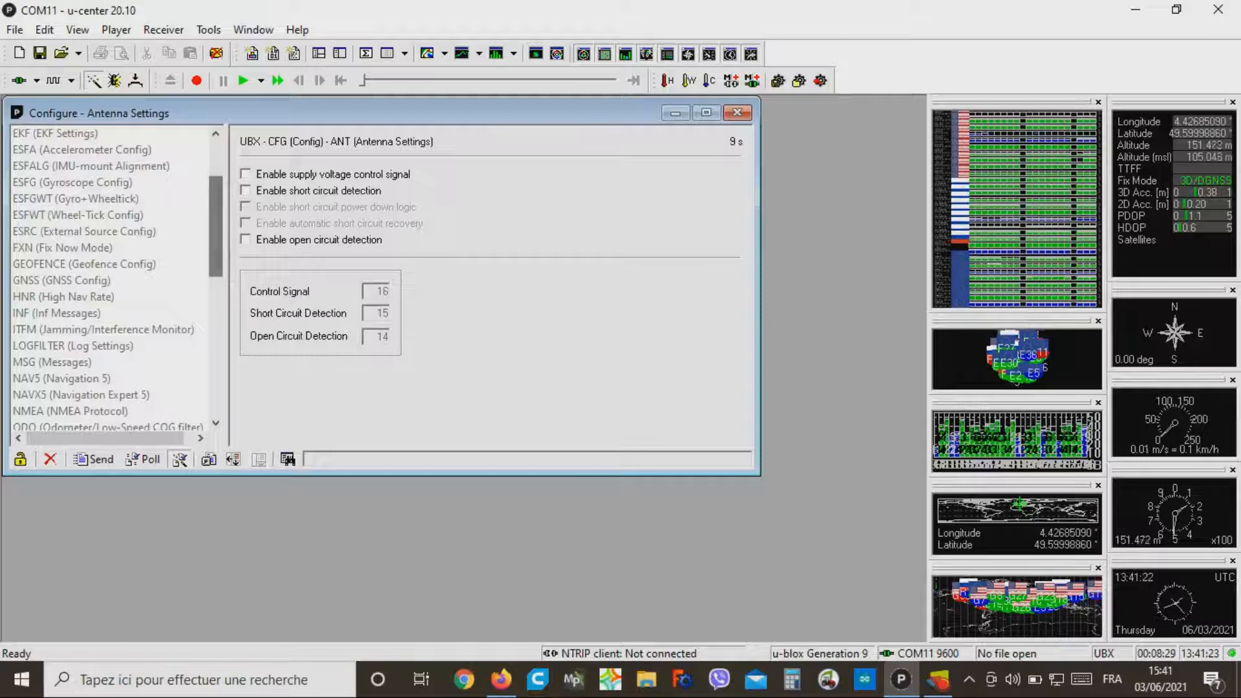
click(62, 280)
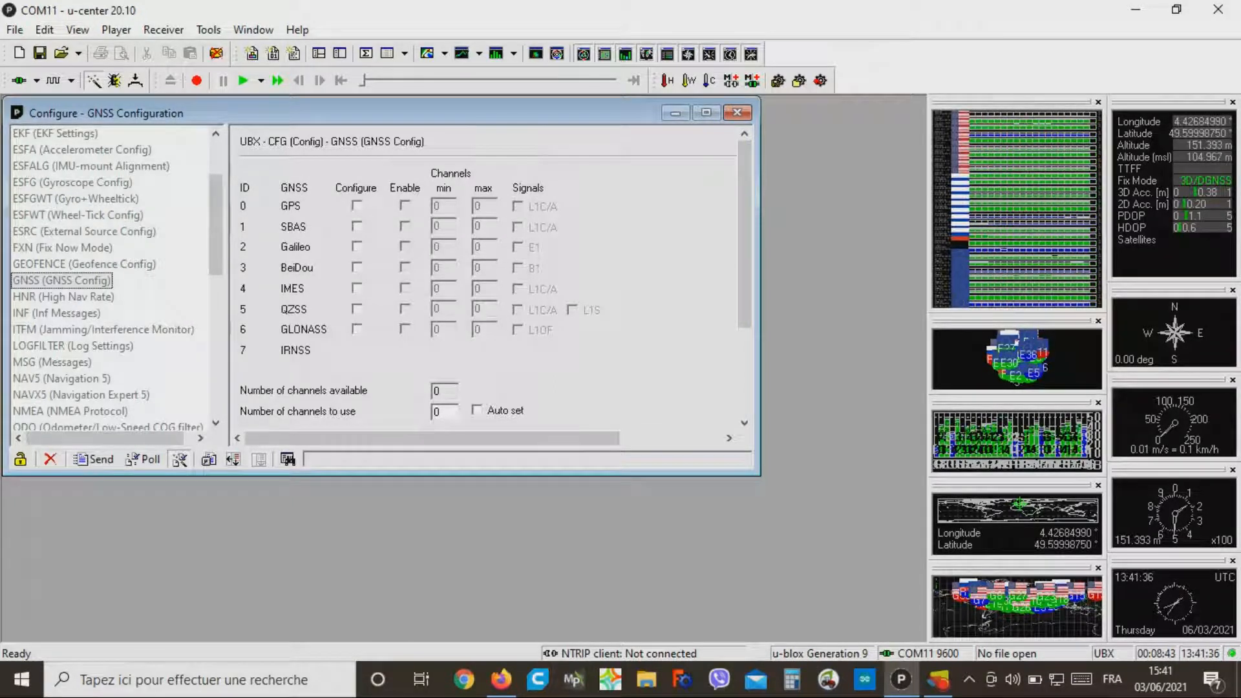
click(84, 264)
click(62, 281)
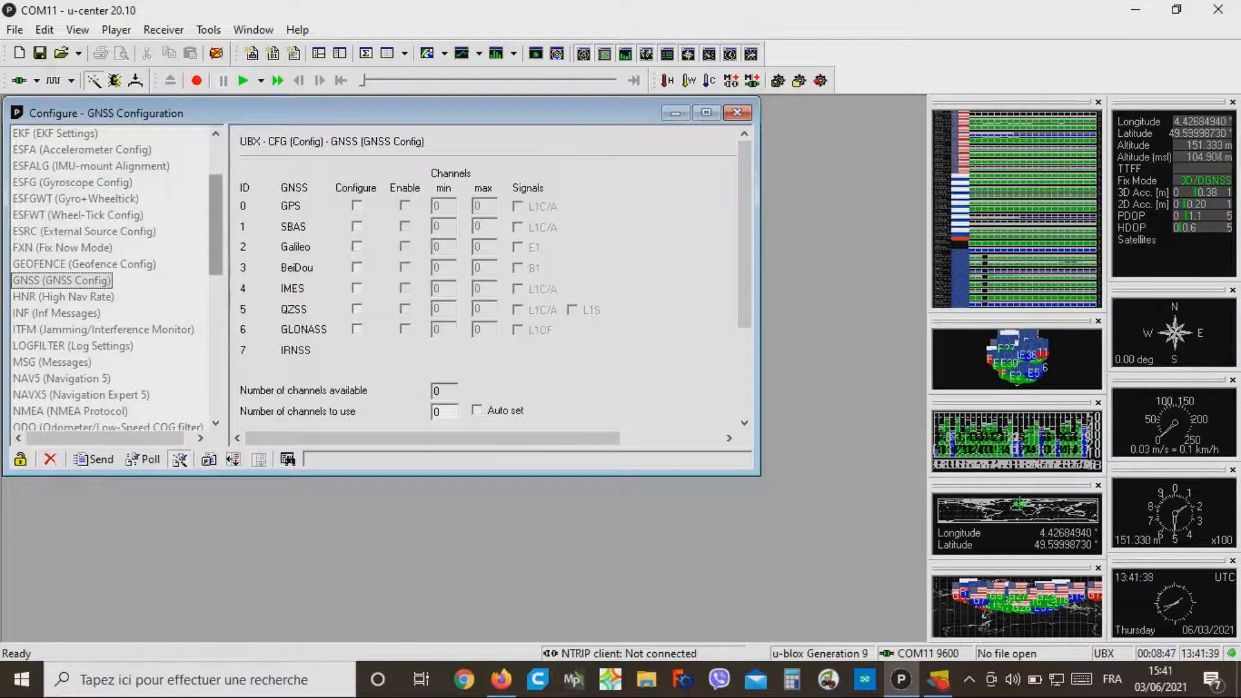
drag(215, 226, 216, 258)
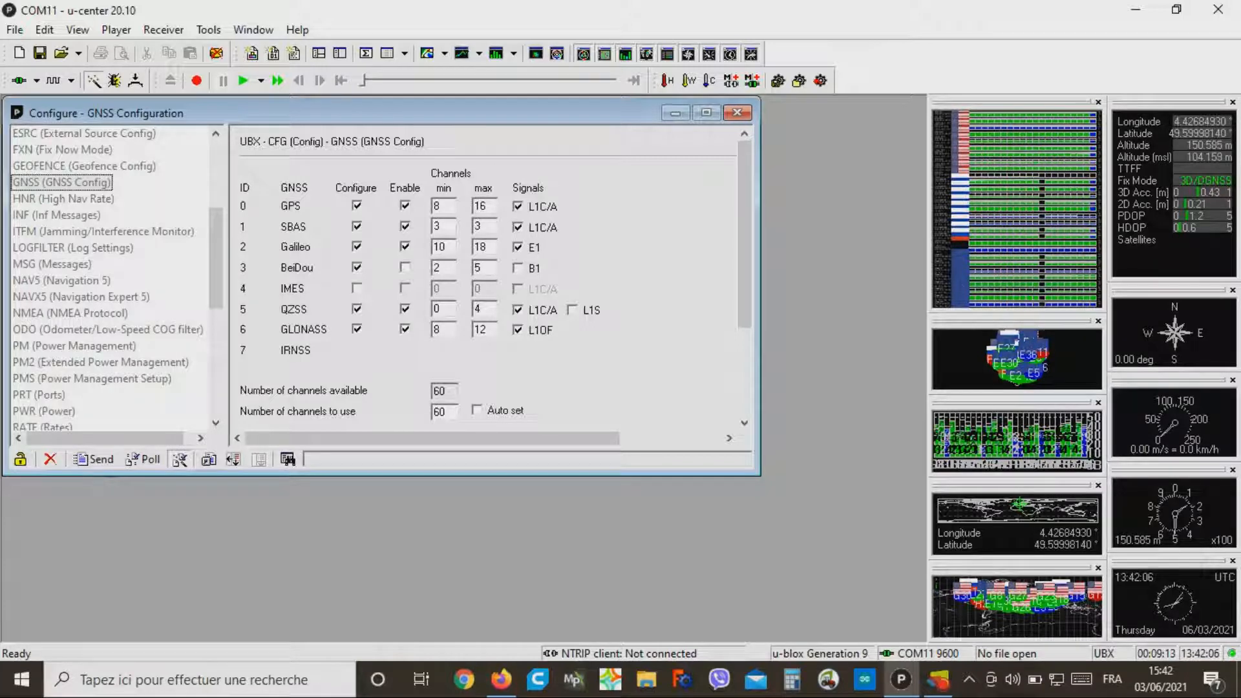
Step: Save the GNSS settings on the receiver with the Save Config action
click(208, 30)
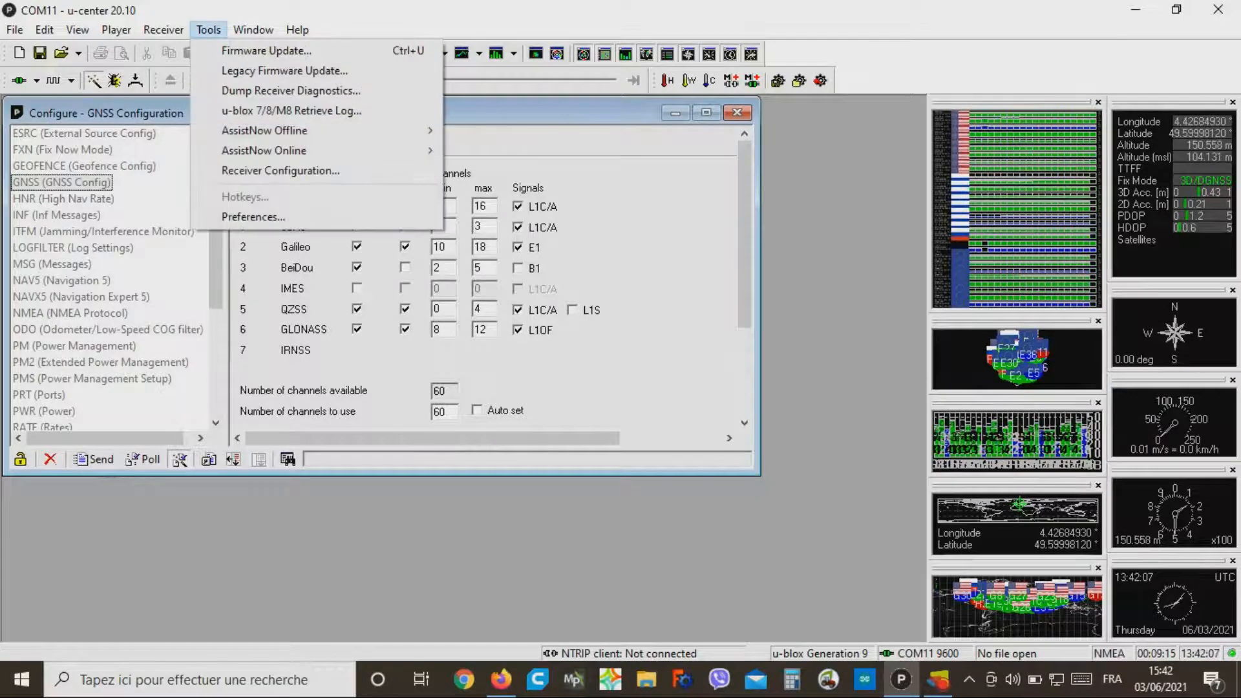
mouse_move(163, 30)
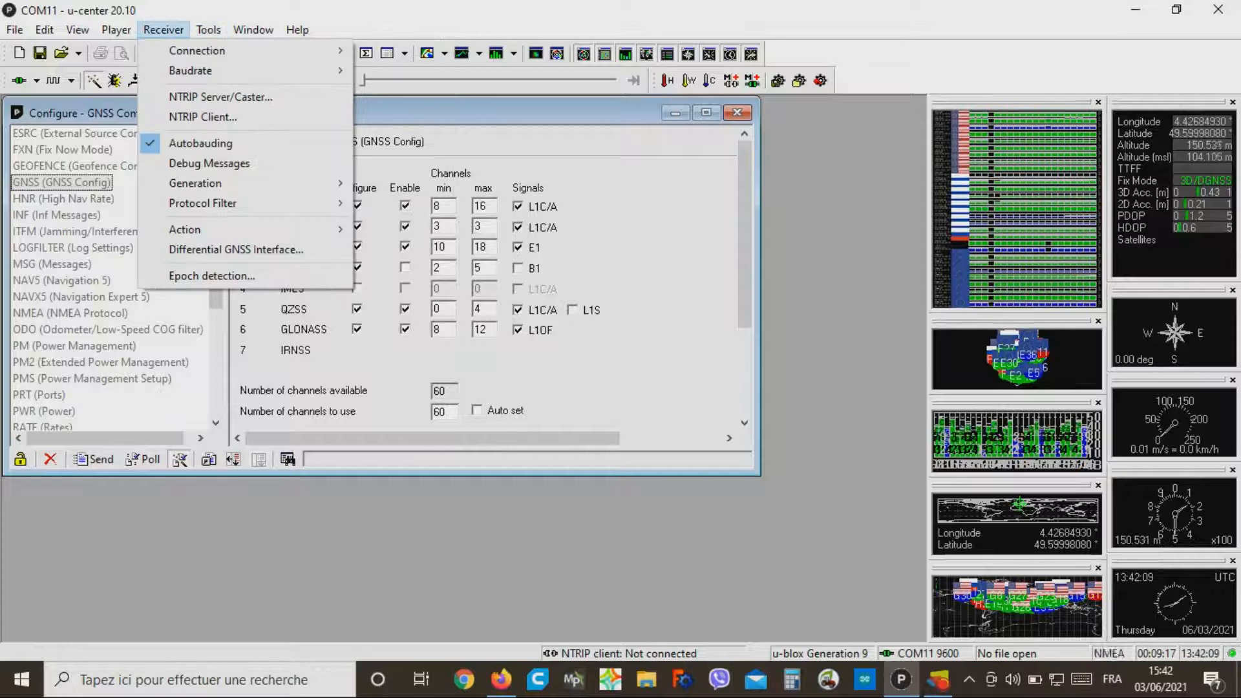
mouse_move(194, 230)
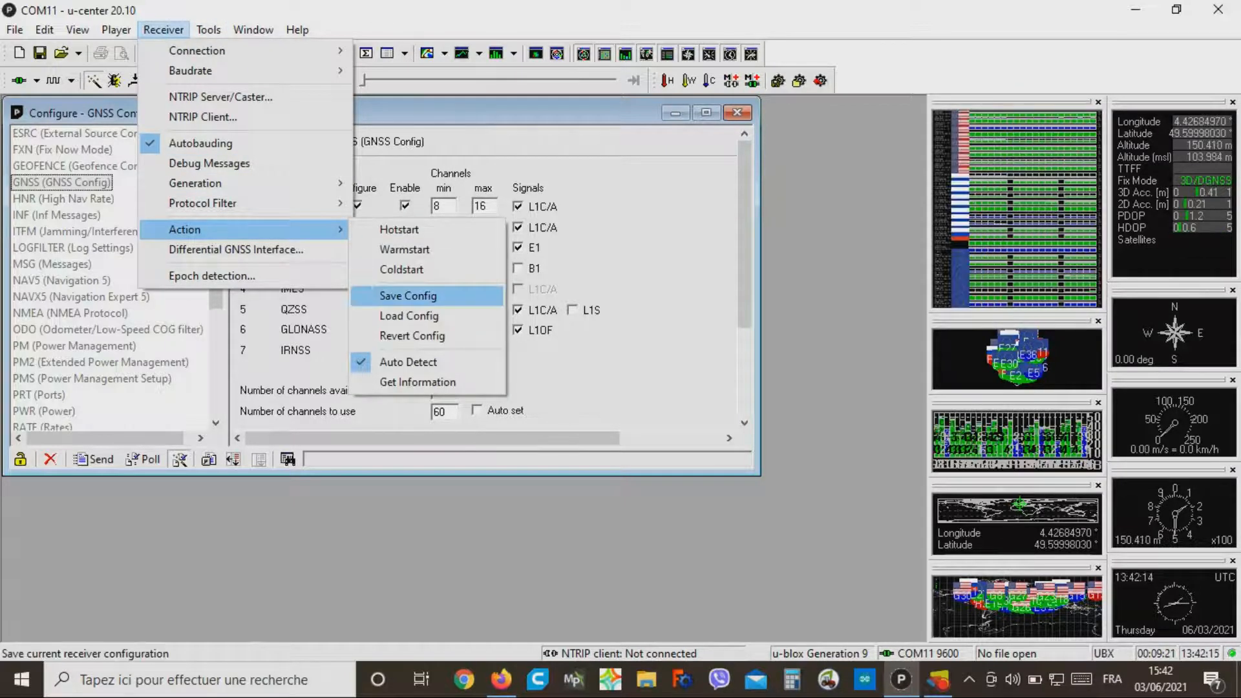
key(Escape)
key(Escape)
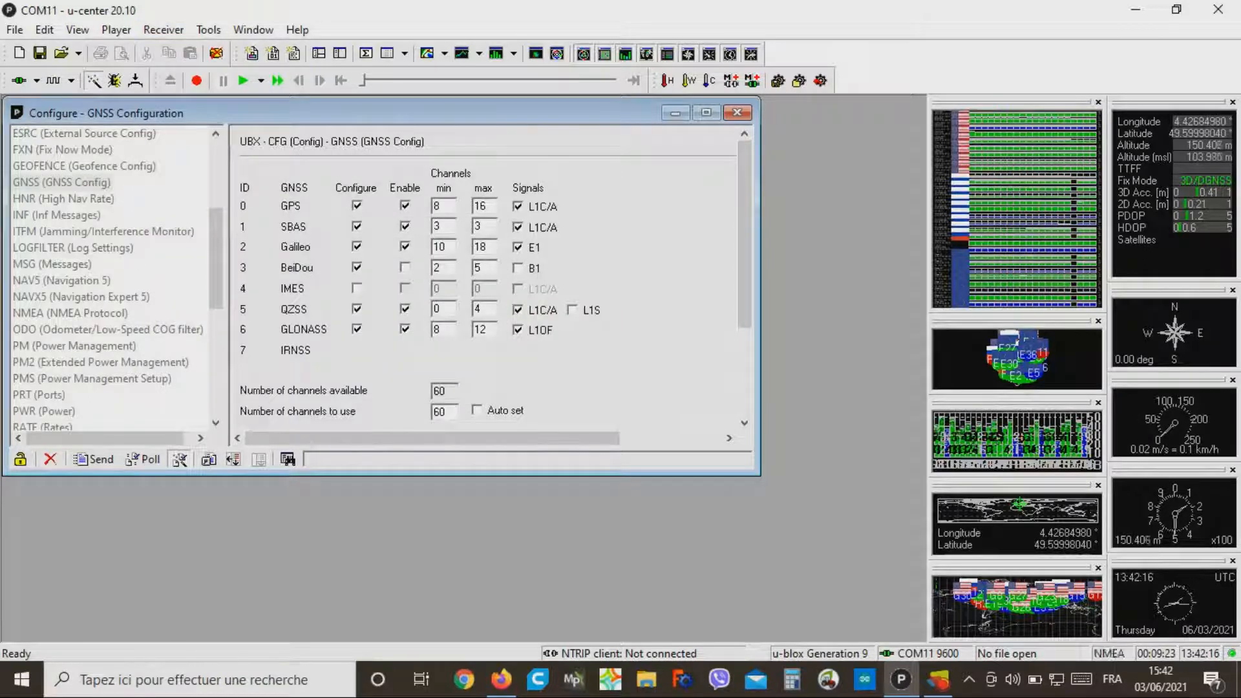
Step: Review the SBAS Settings of the receiver and save its current configuration with Save Config
scroll(110, 278, down, 5)
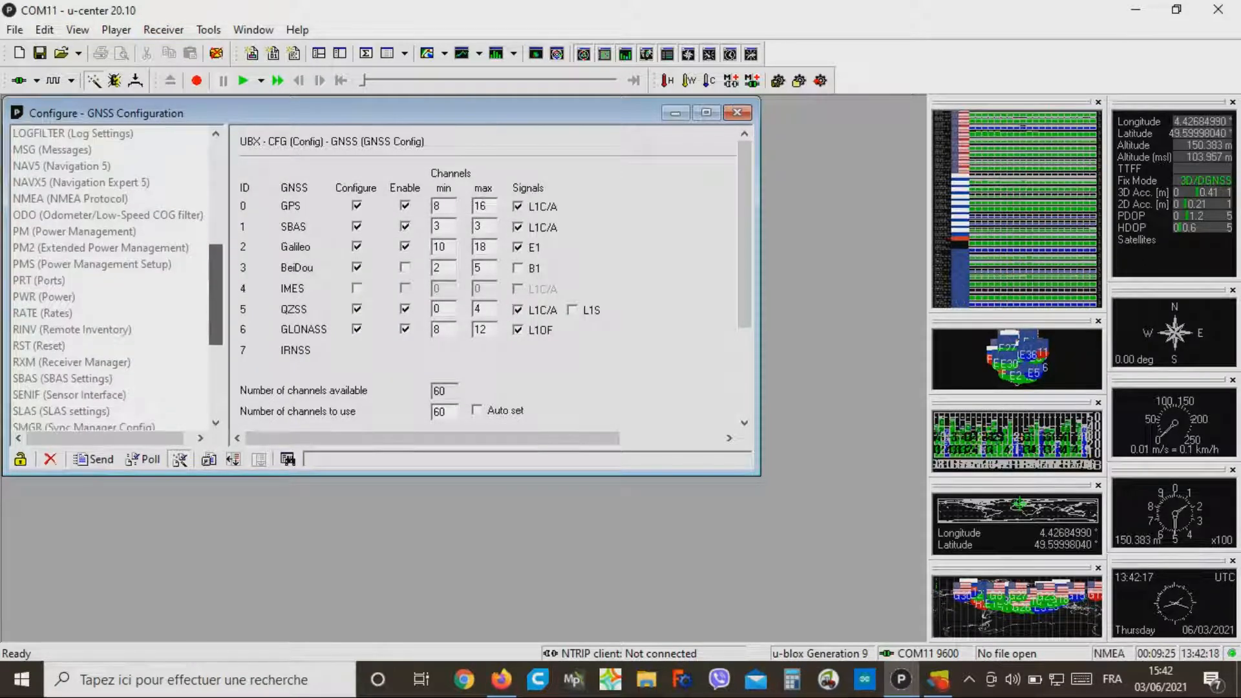
click(63, 330)
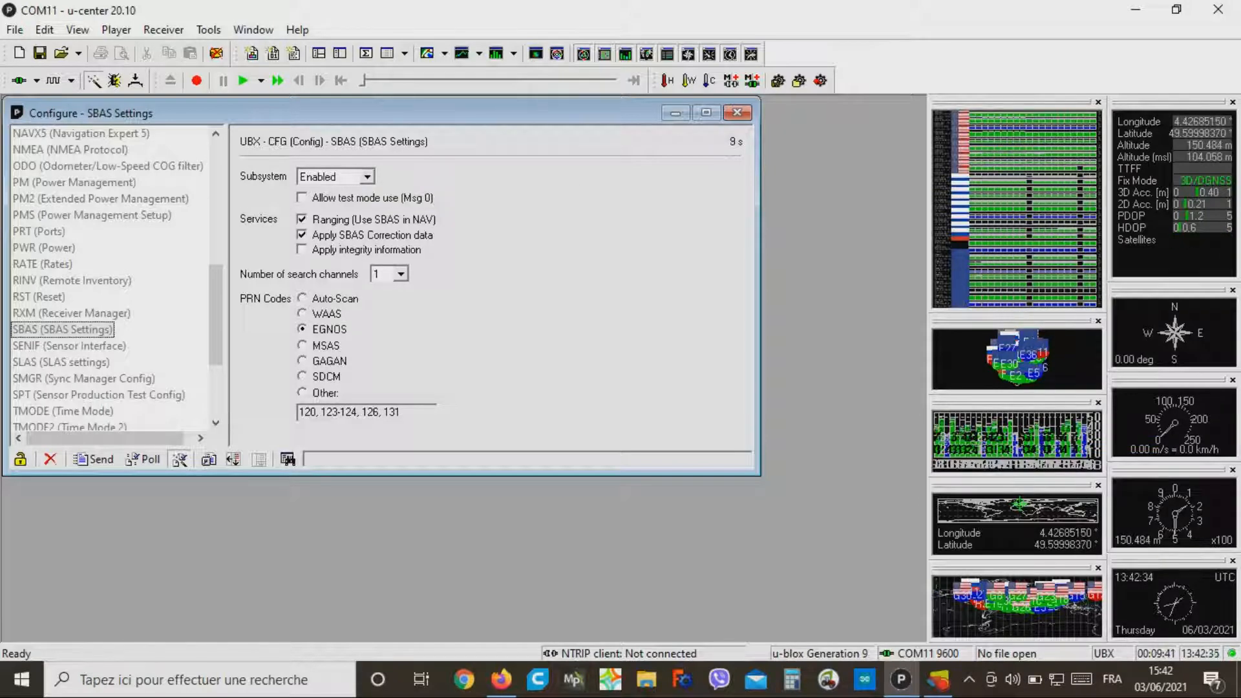
click(163, 30)
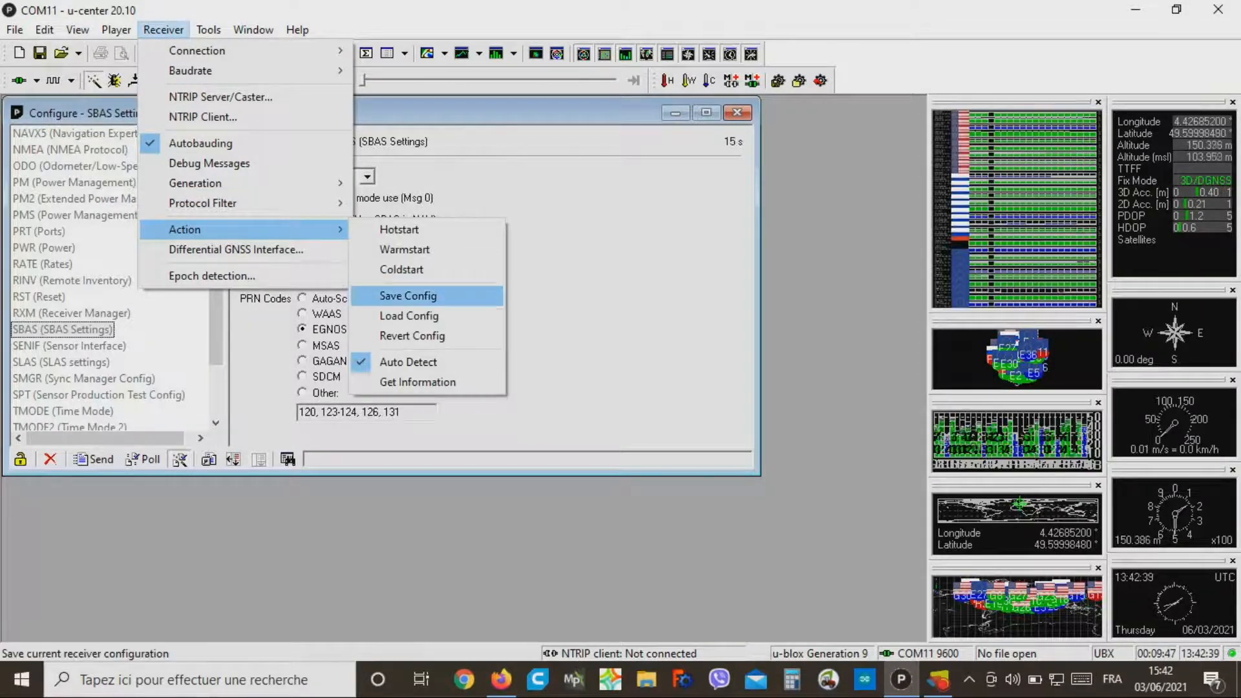
click(408, 296)
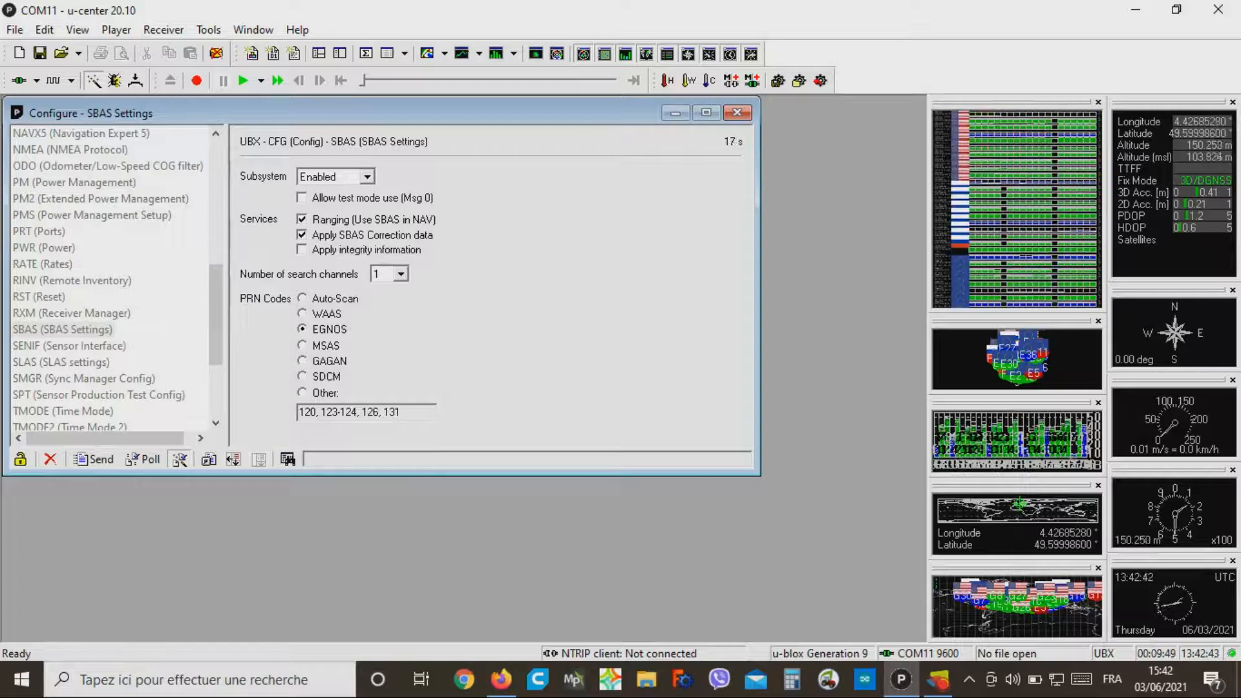
Step: Load the receiver's Rates settings to check the measurement period and navigation rate
drag(216, 317, 216, 191)
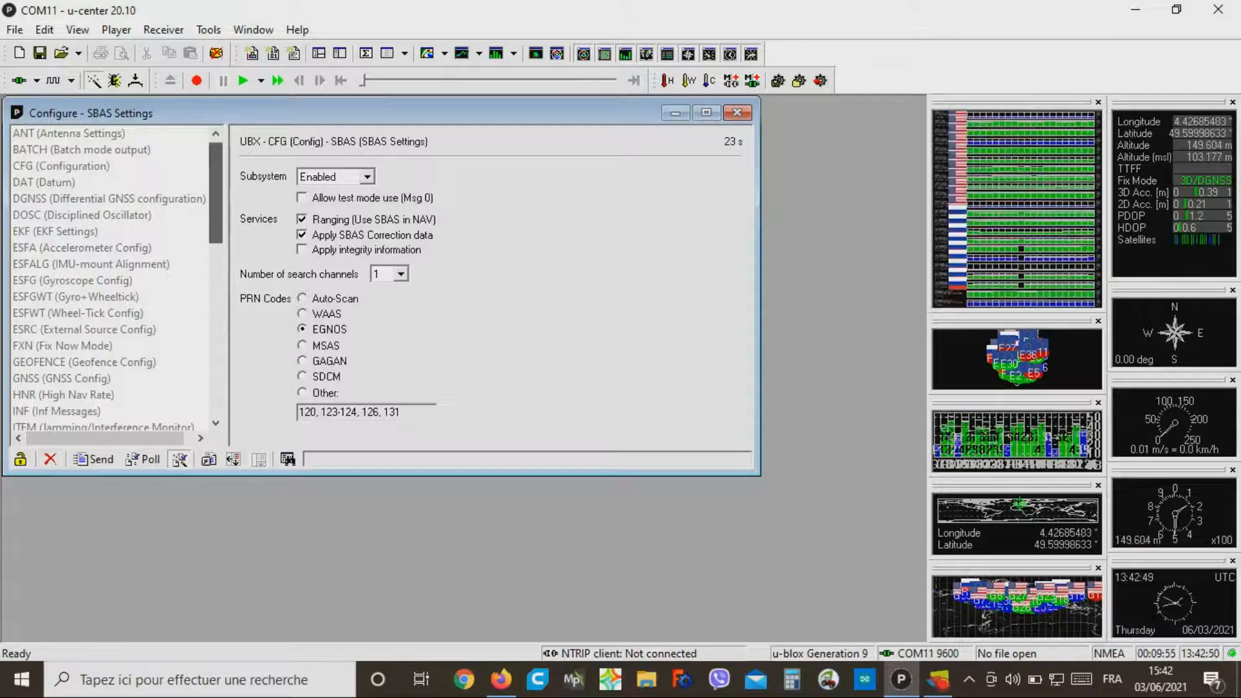
drag(216, 192, 216, 297)
click(43, 313)
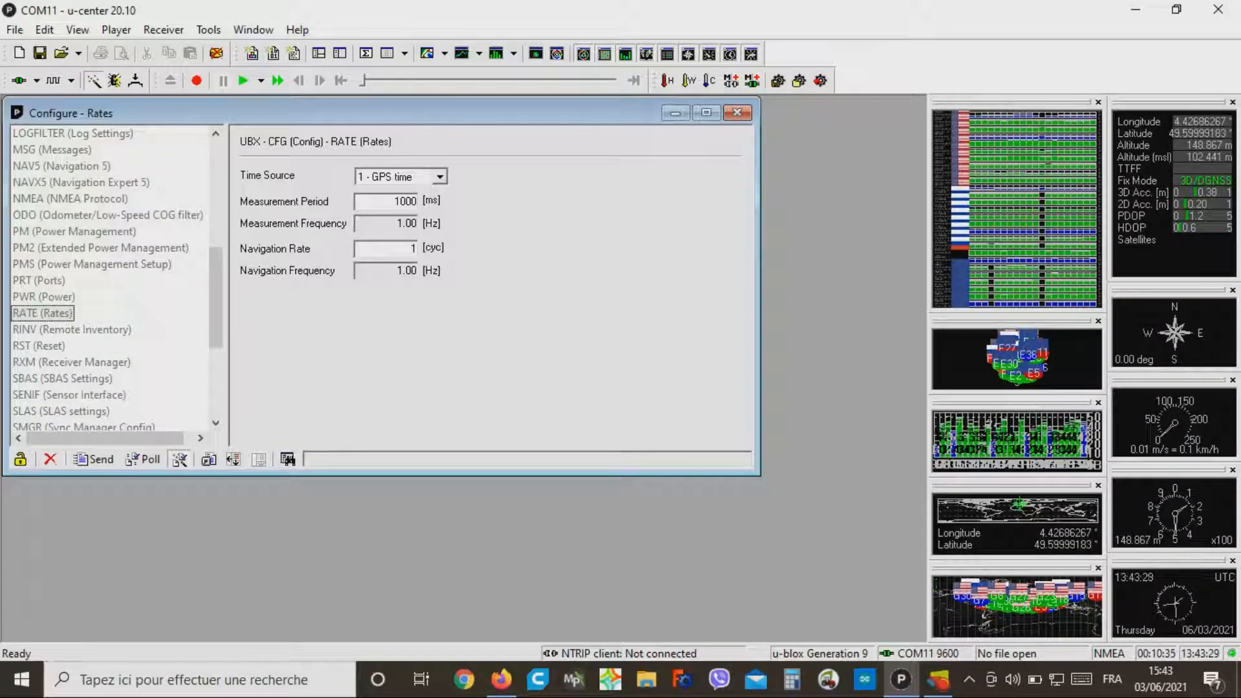
click(44, 297)
click(43, 314)
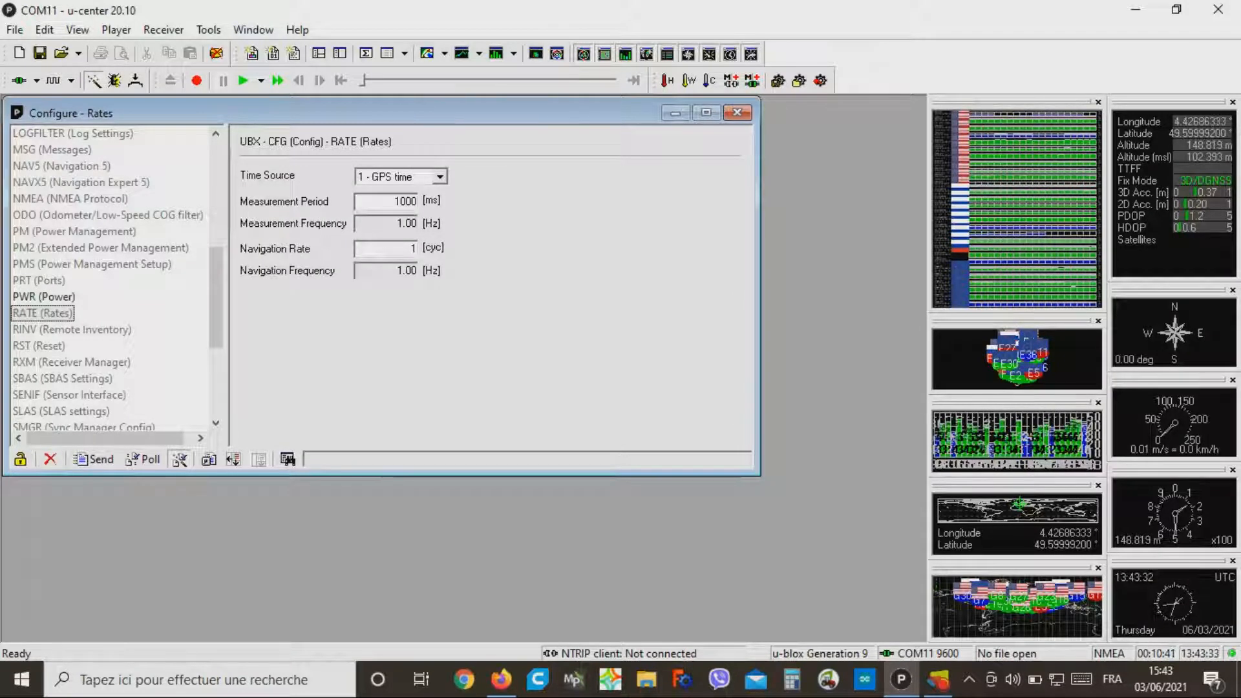
click(72, 330)
click(43, 314)
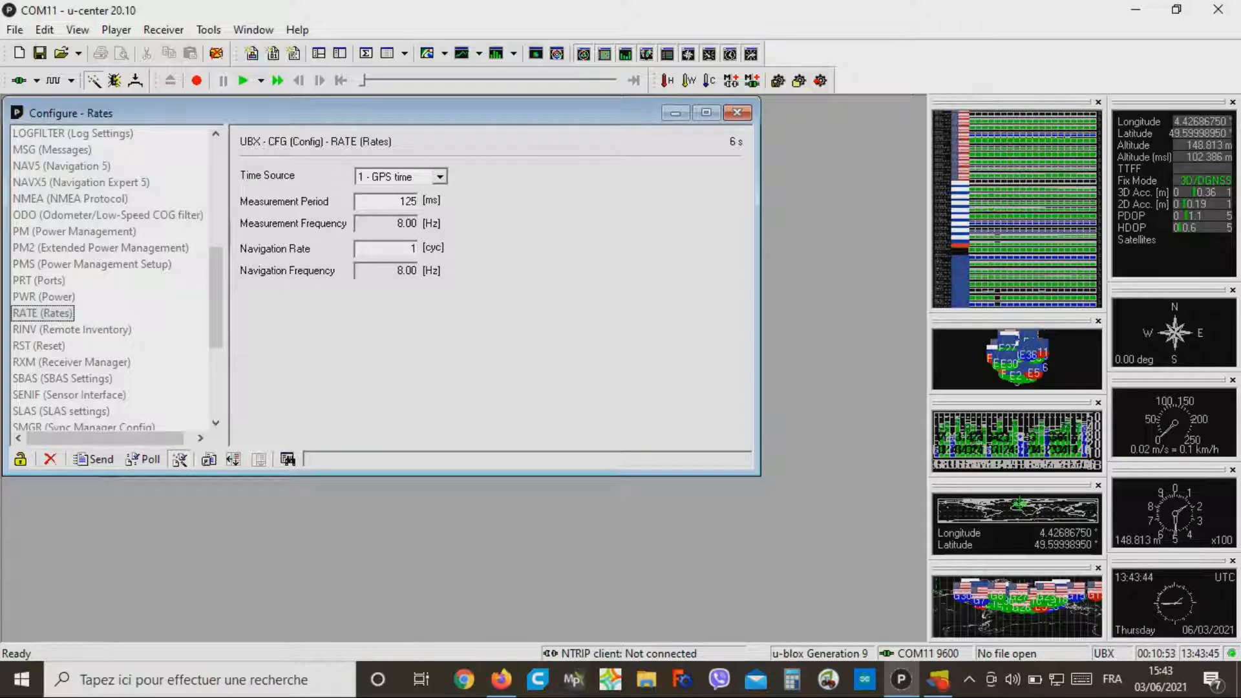
Step: Save the receiver configuration with the Save Config action while the Rates settings are shown
click(164, 30)
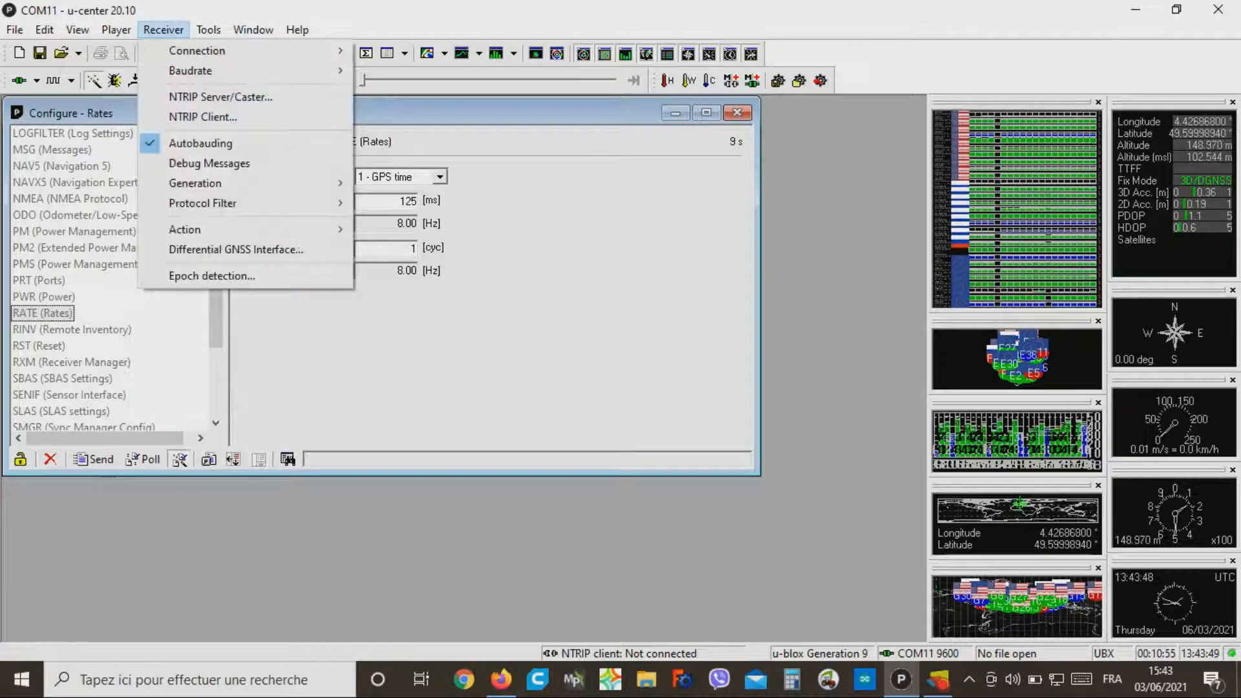
mouse_move(187, 229)
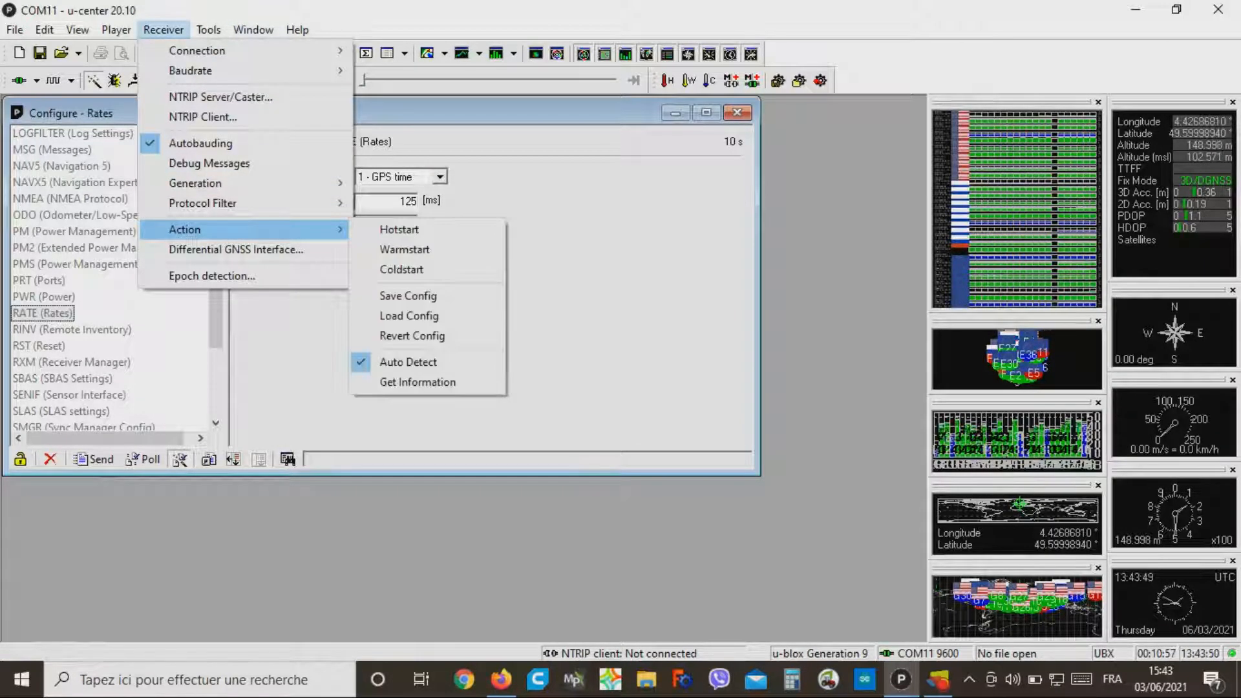
click(408, 296)
Step: Add I2C-EEPROM and SPI-FLASH to the devices under CFG (Configuration), run Save Config and close the configuration window
drag(216, 297, 215, 189)
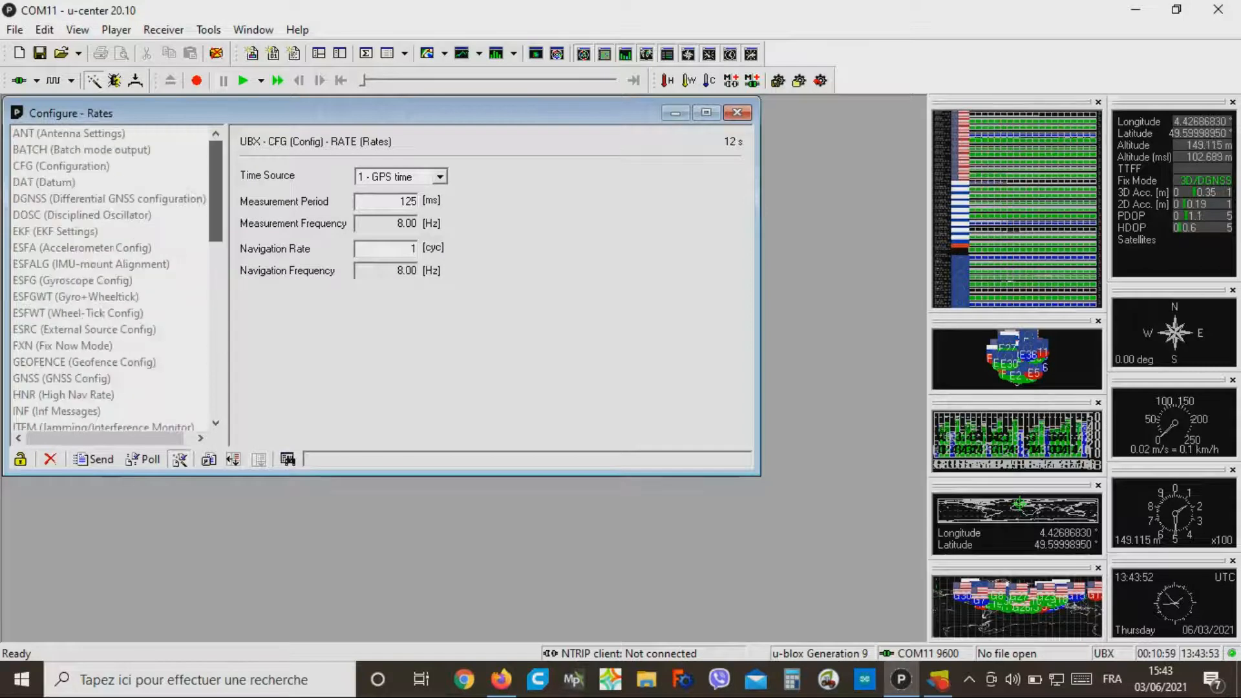
click(61, 166)
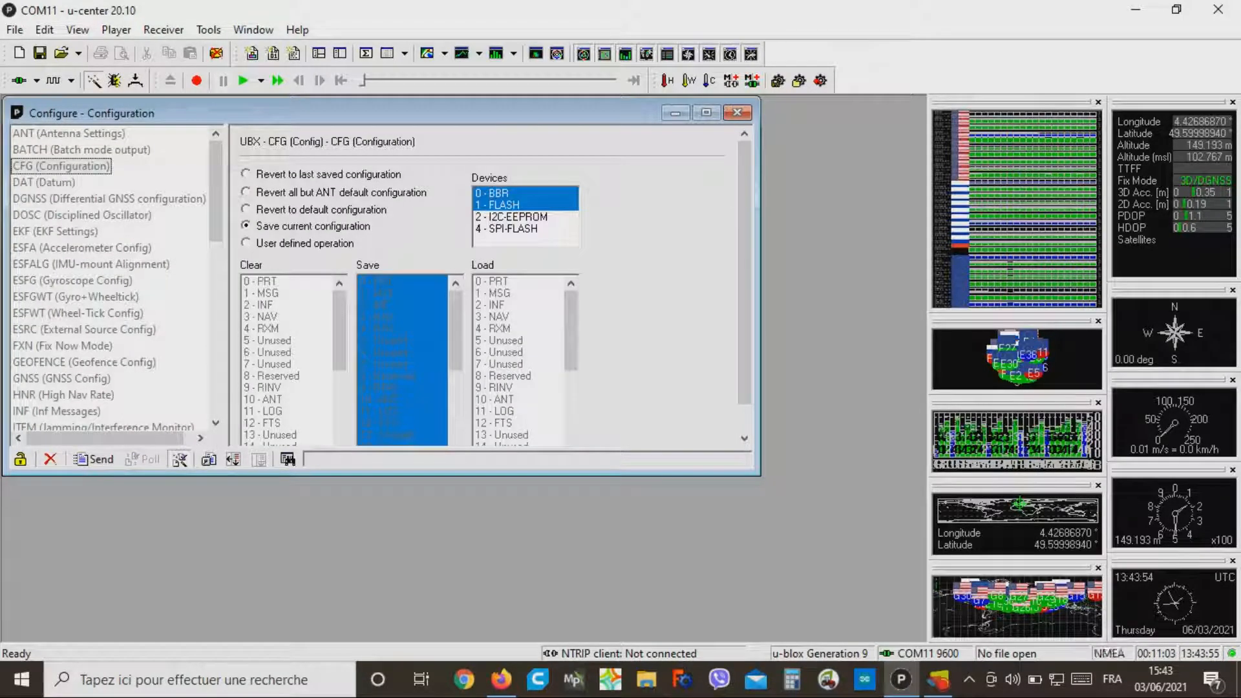
click(517, 217)
click(515, 228)
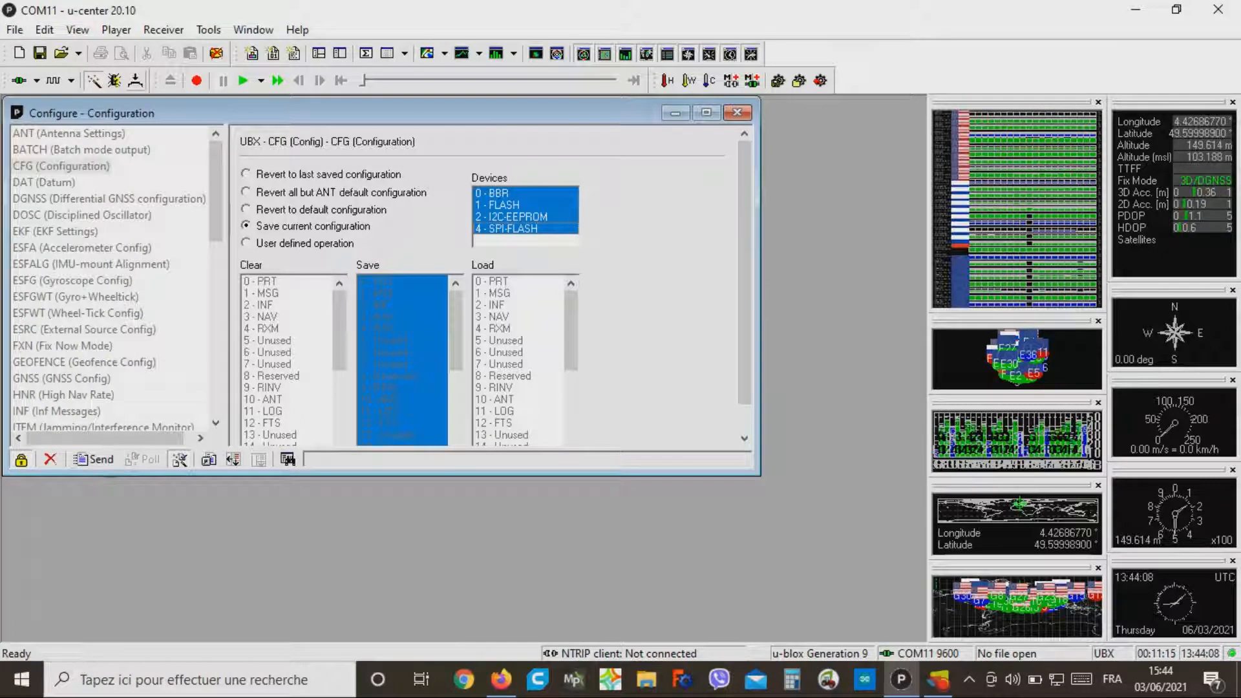
click(163, 30)
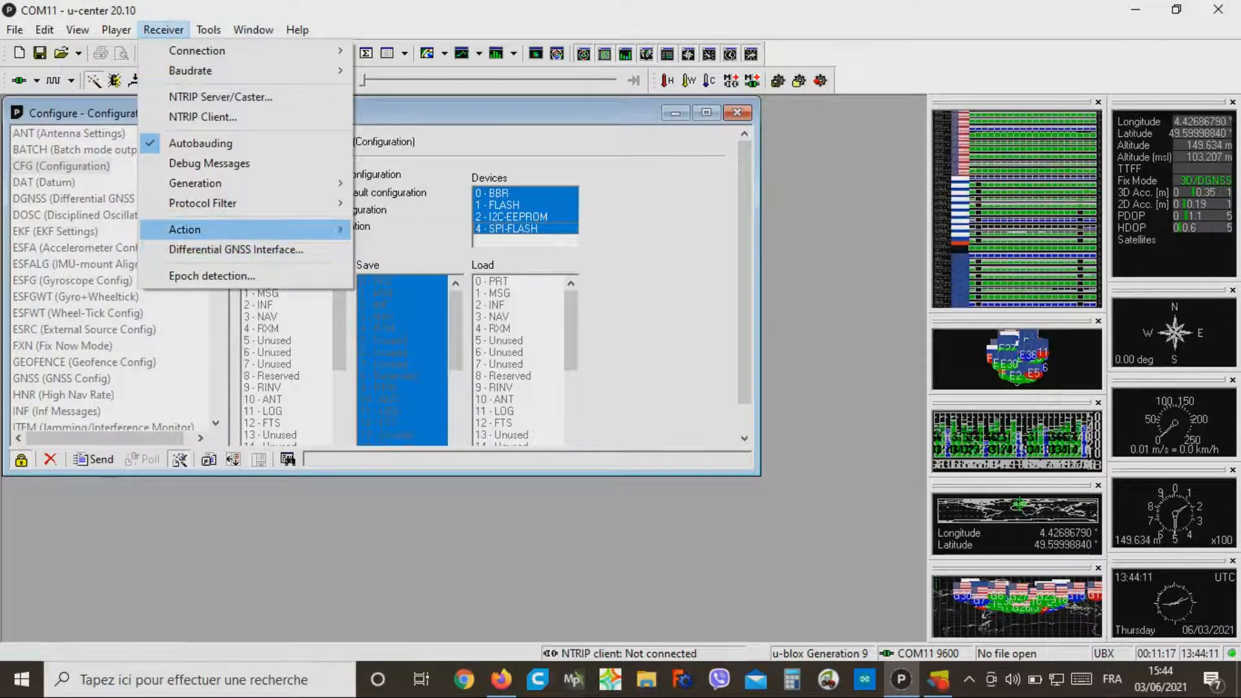
mouse_move(194, 229)
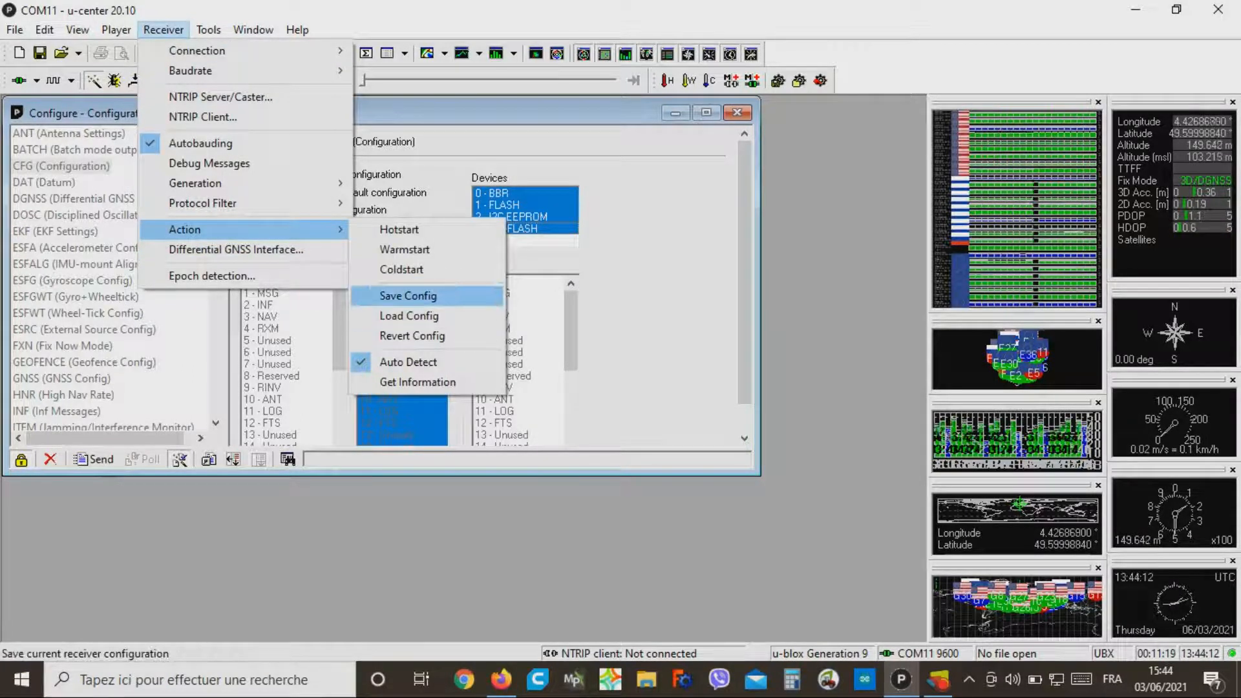
key(Escape)
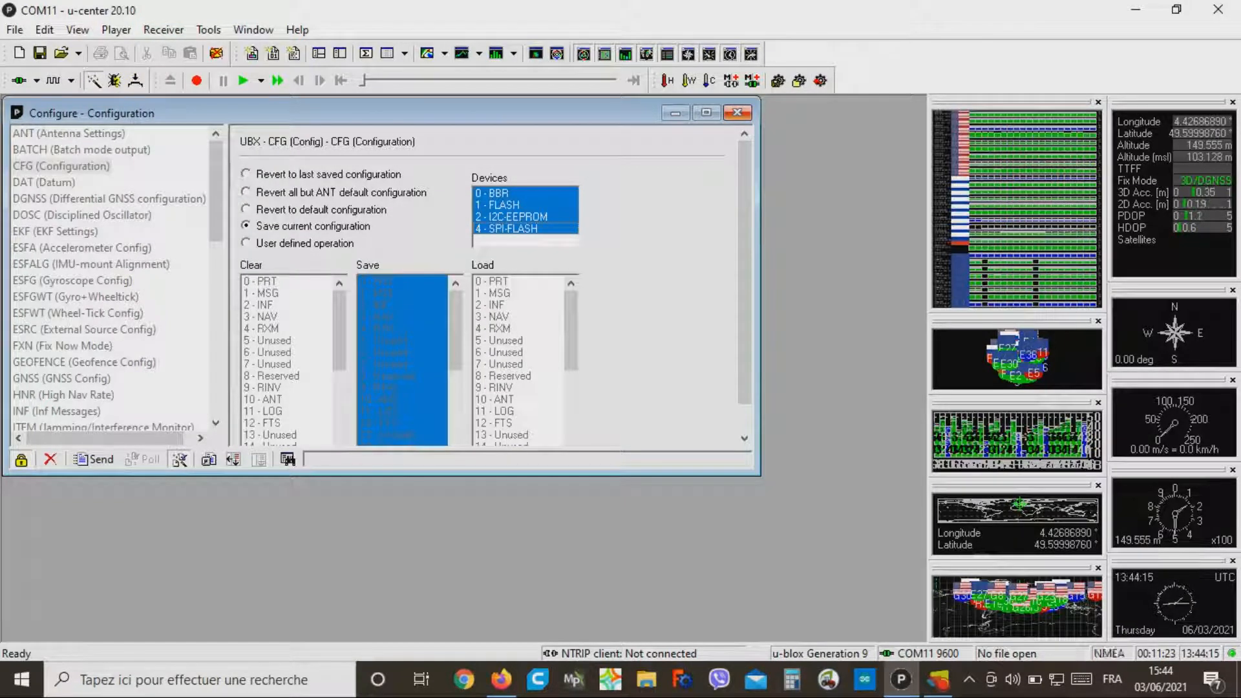
click(738, 113)
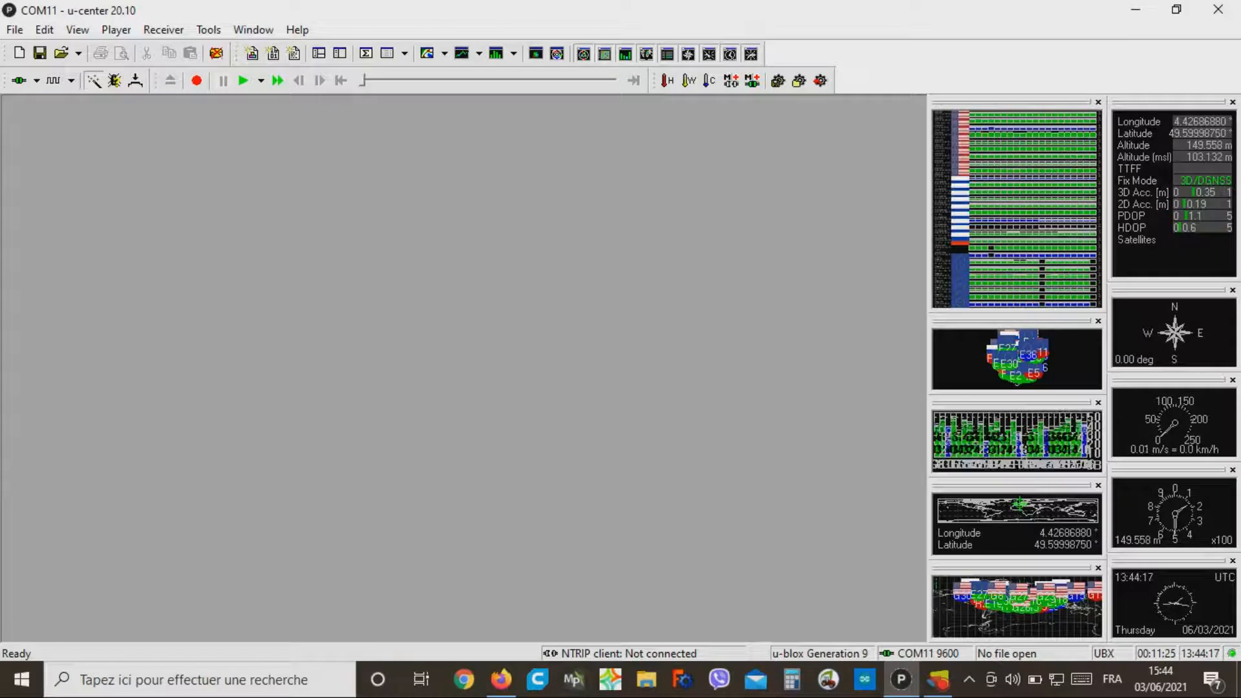
Step: Disconnect the receiver from COM11 and exit the program
click(37, 80)
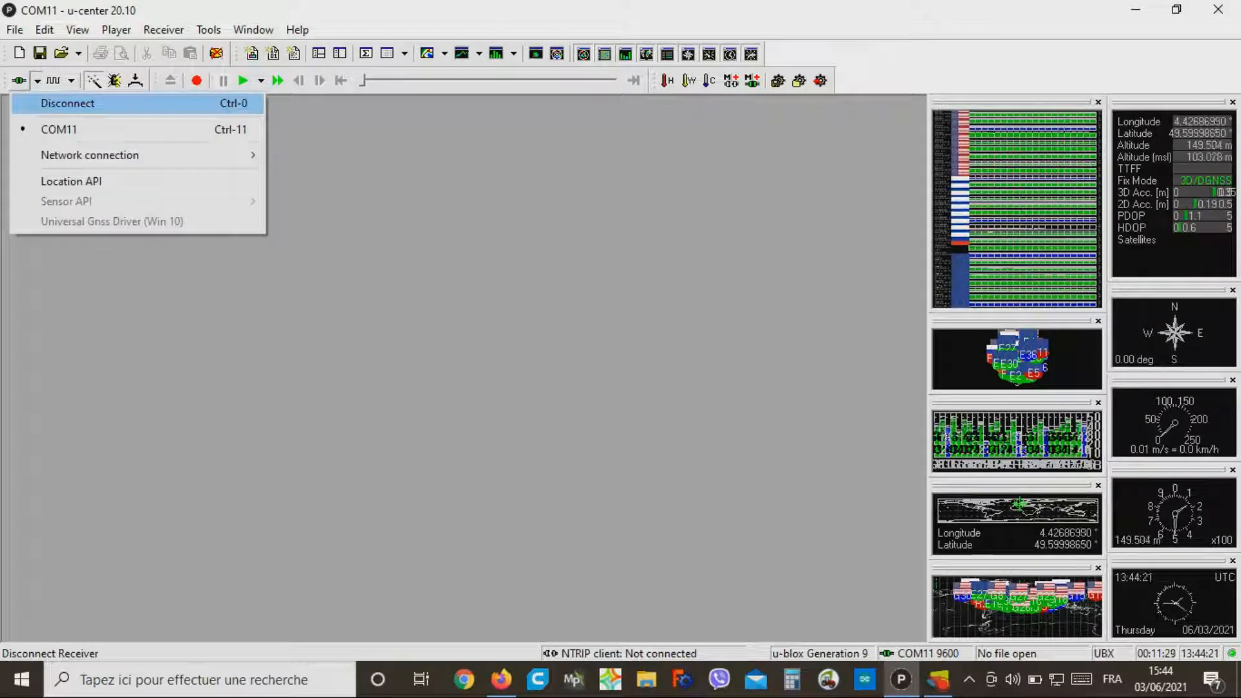
click(68, 103)
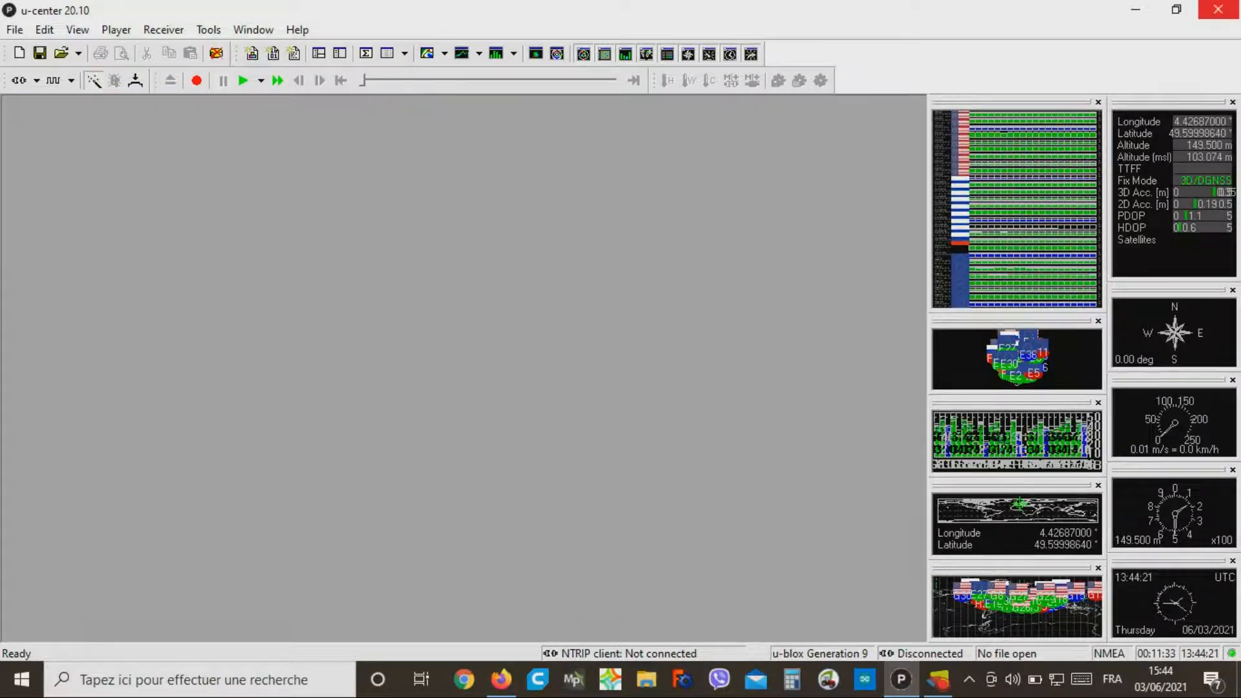
click(1218, 9)
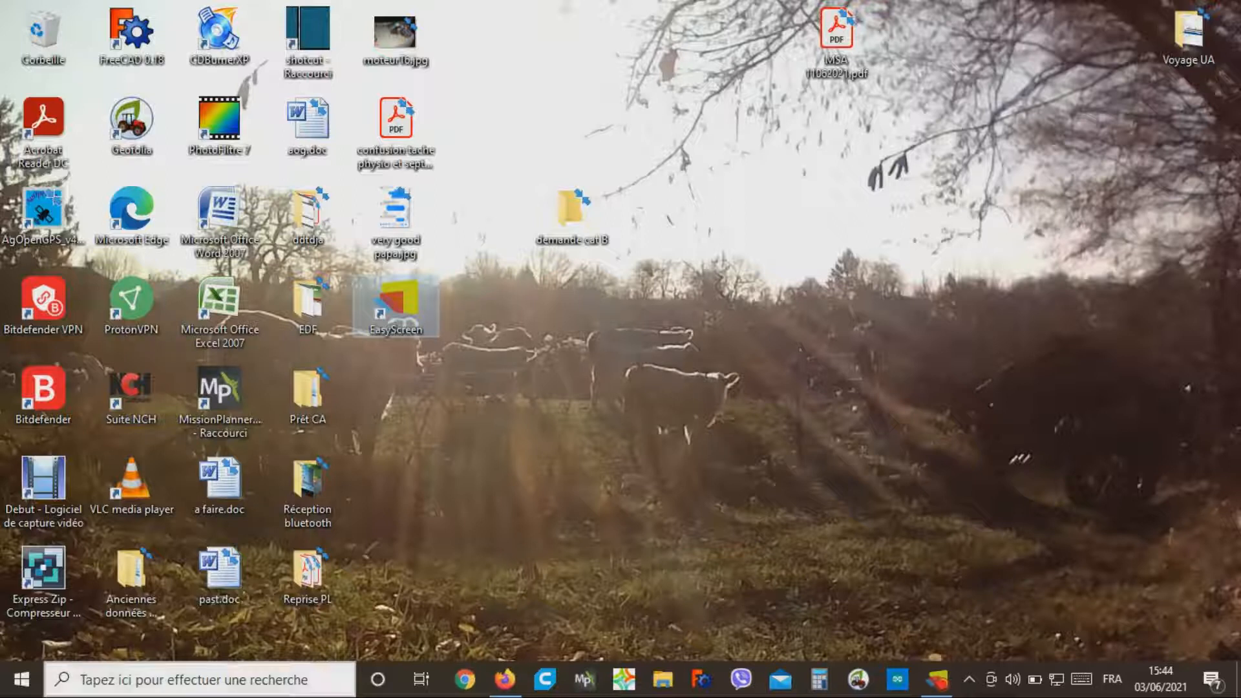
Step: Launch u-center_v20.10 again and connect it to the receiver on COM11
key(super)
text(ucent)
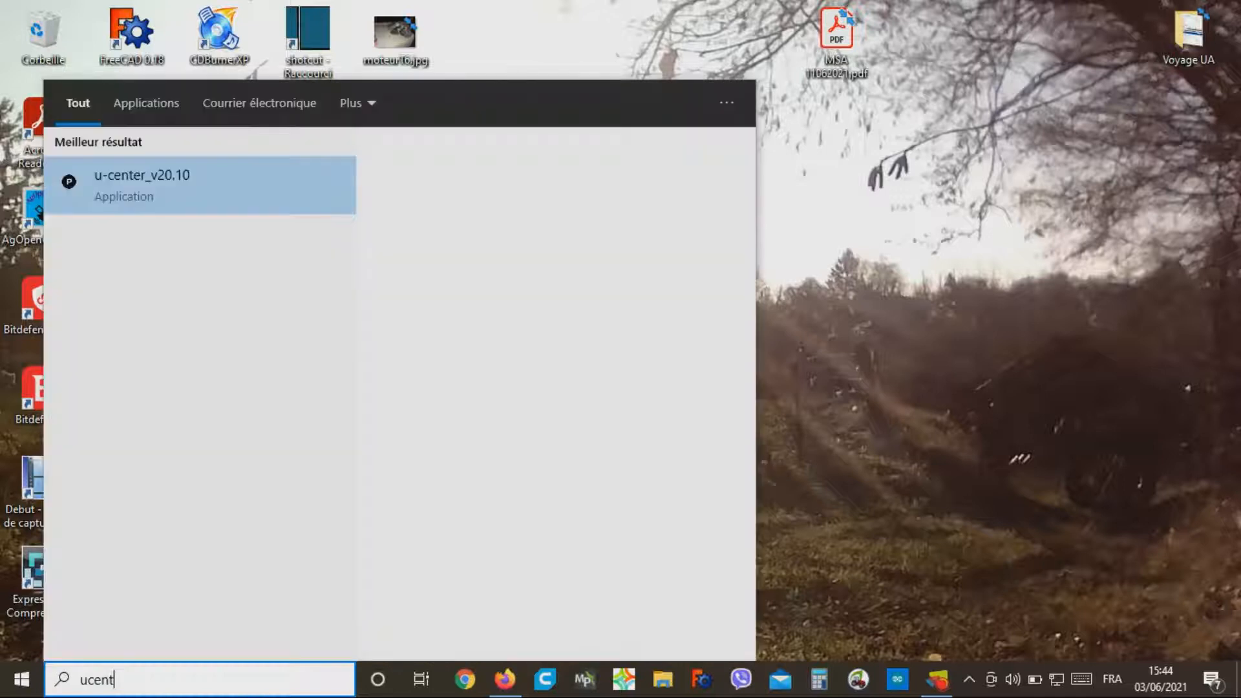
click(132, 194)
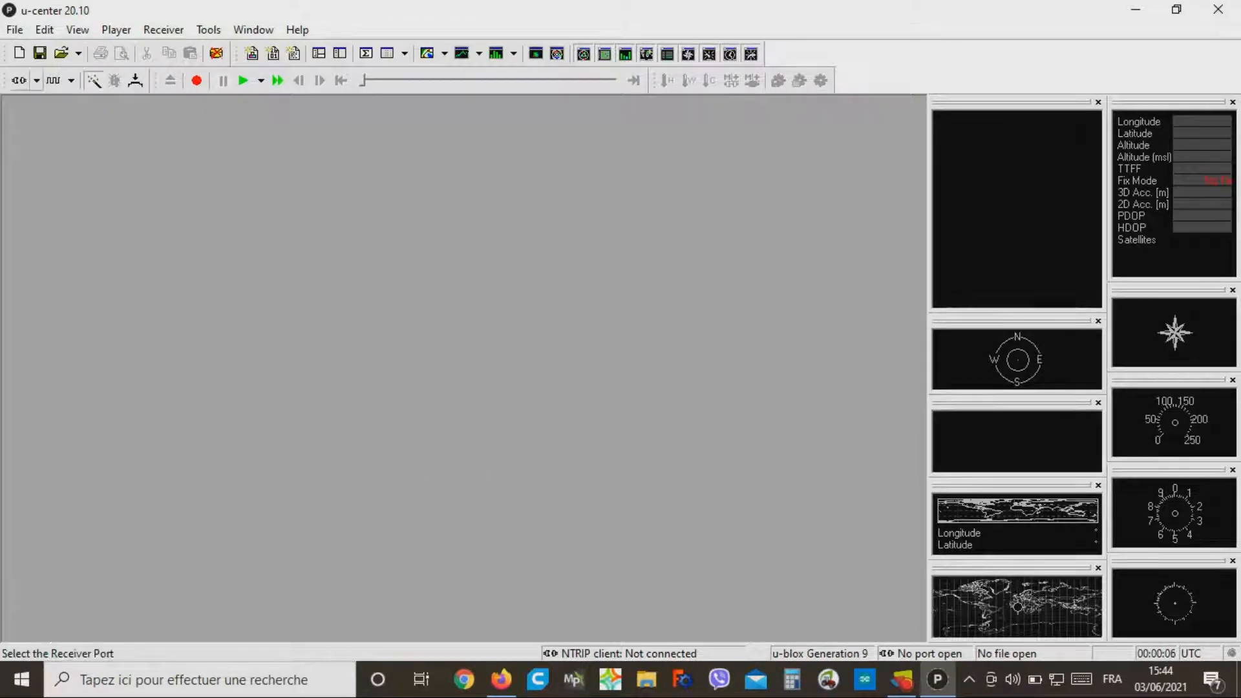
click(37, 80)
click(58, 128)
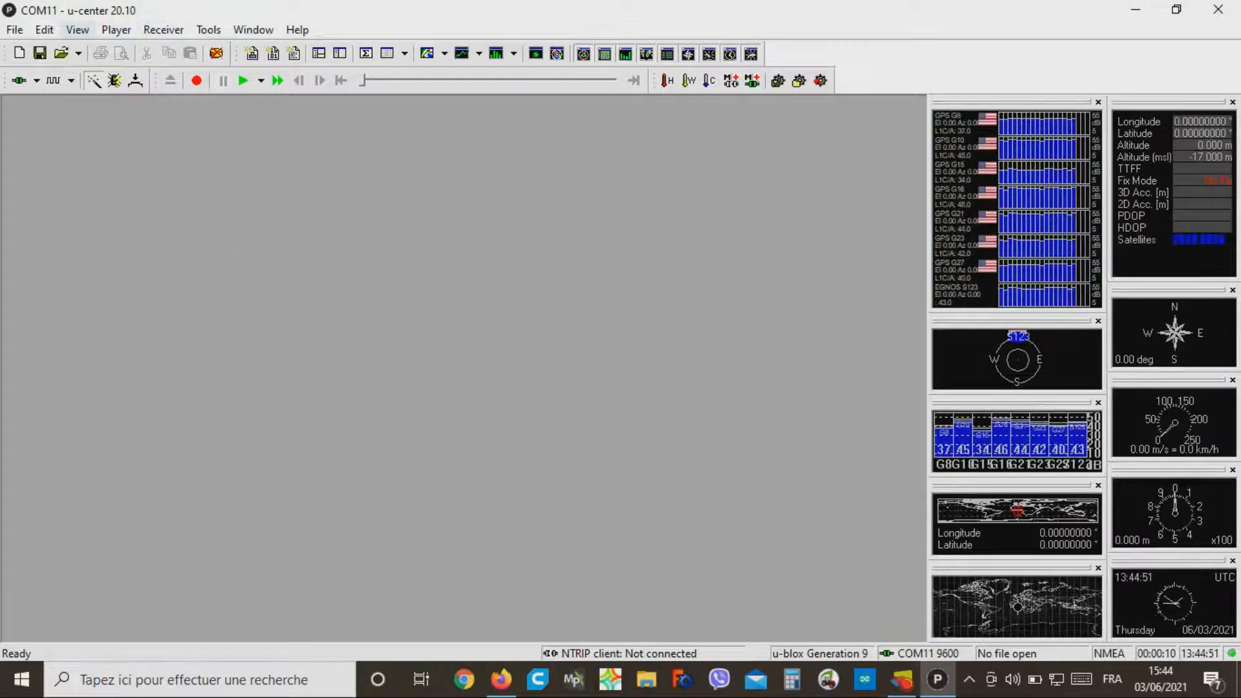
Step: Open the Configuration View and load the RATE (Rates) settings to check the saved measurement period and navigation rate
click(78, 30)
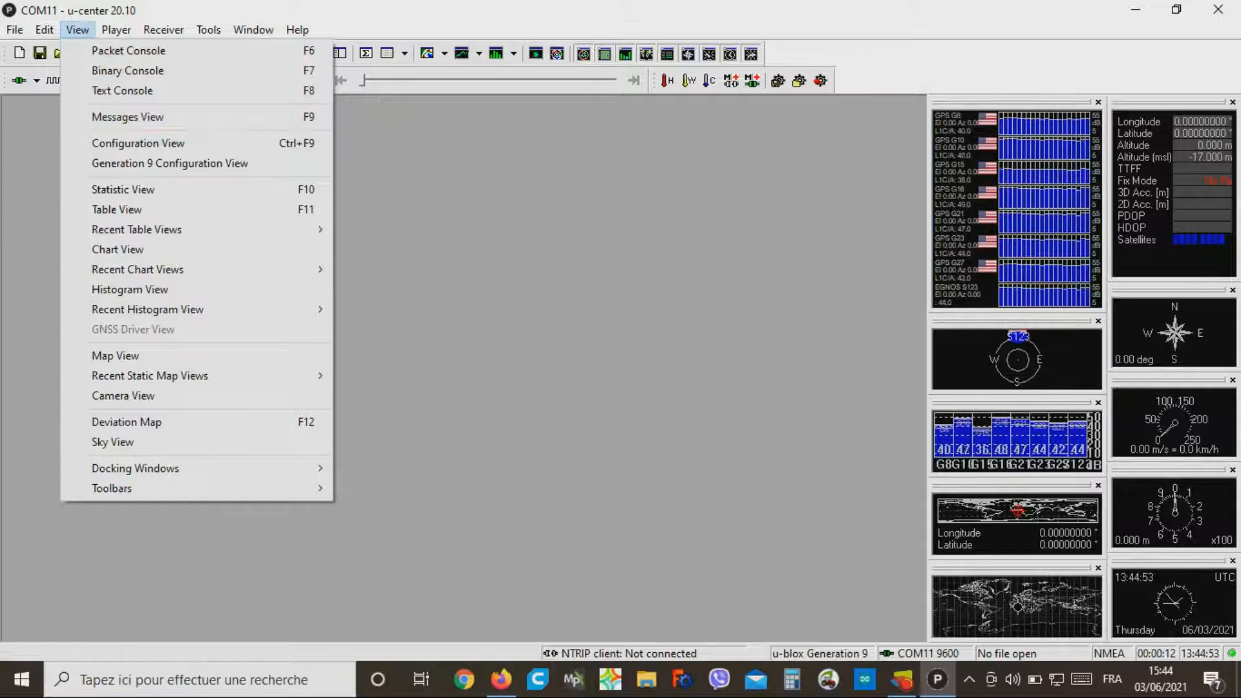
click(129, 143)
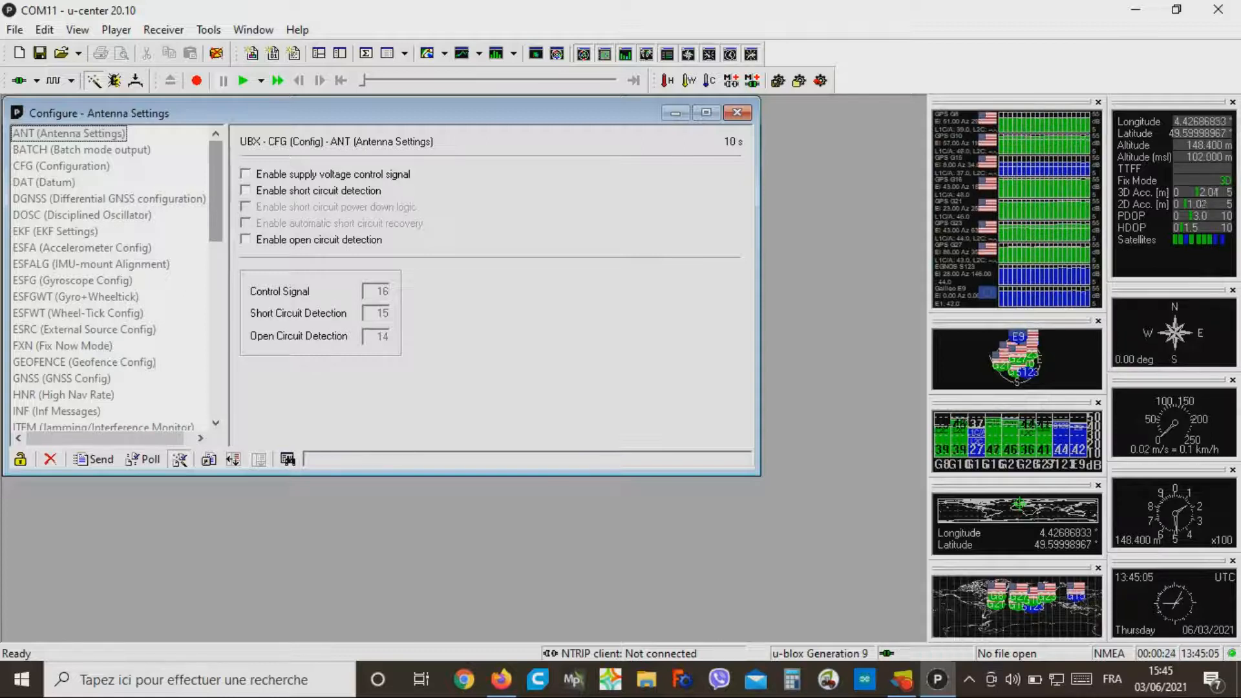
scroll(110, 278, down, 1)
scroll(109, 278, down, 3)
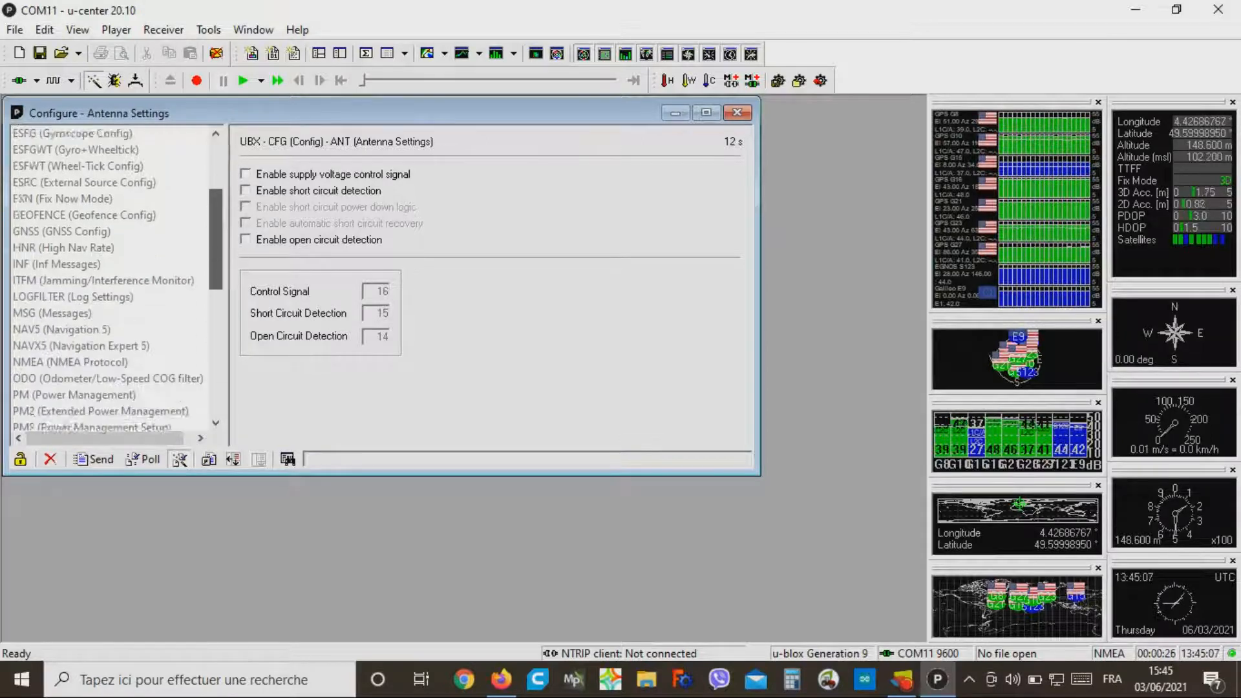
scroll(110, 278, down, 1)
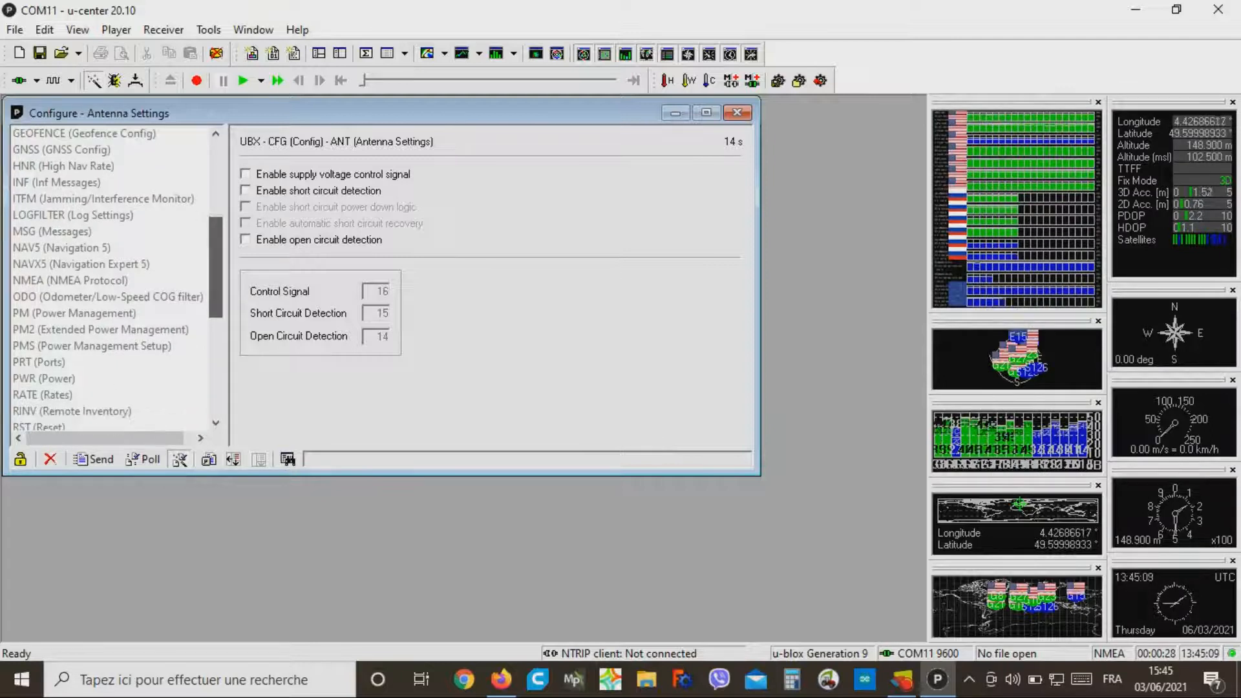
click(42, 395)
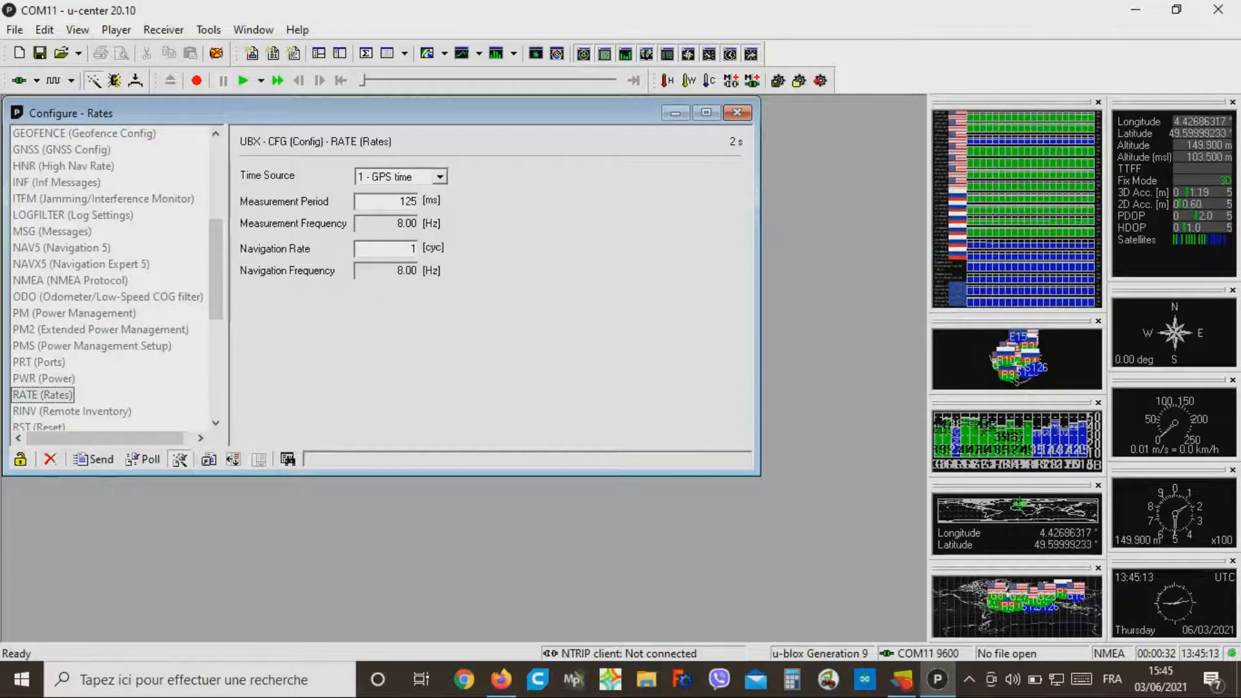
Step: Close the configuration window and disconnect the receiver from its COM port
click(737, 113)
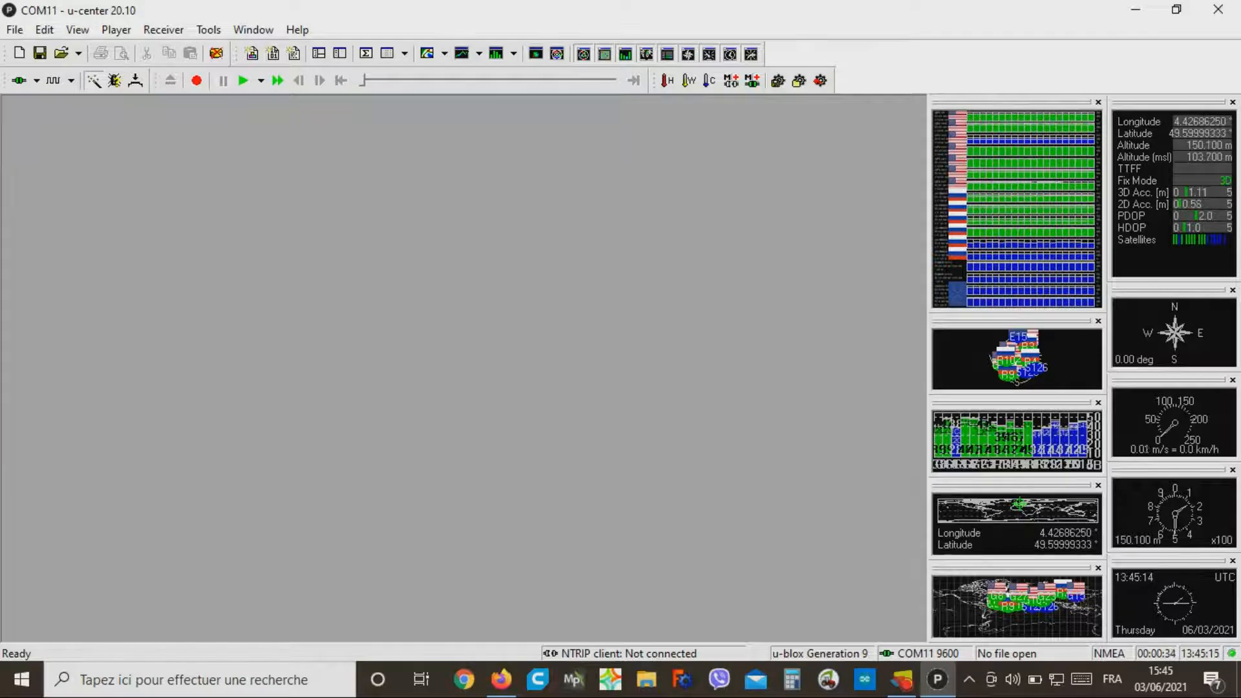
click(36, 80)
click(38, 103)
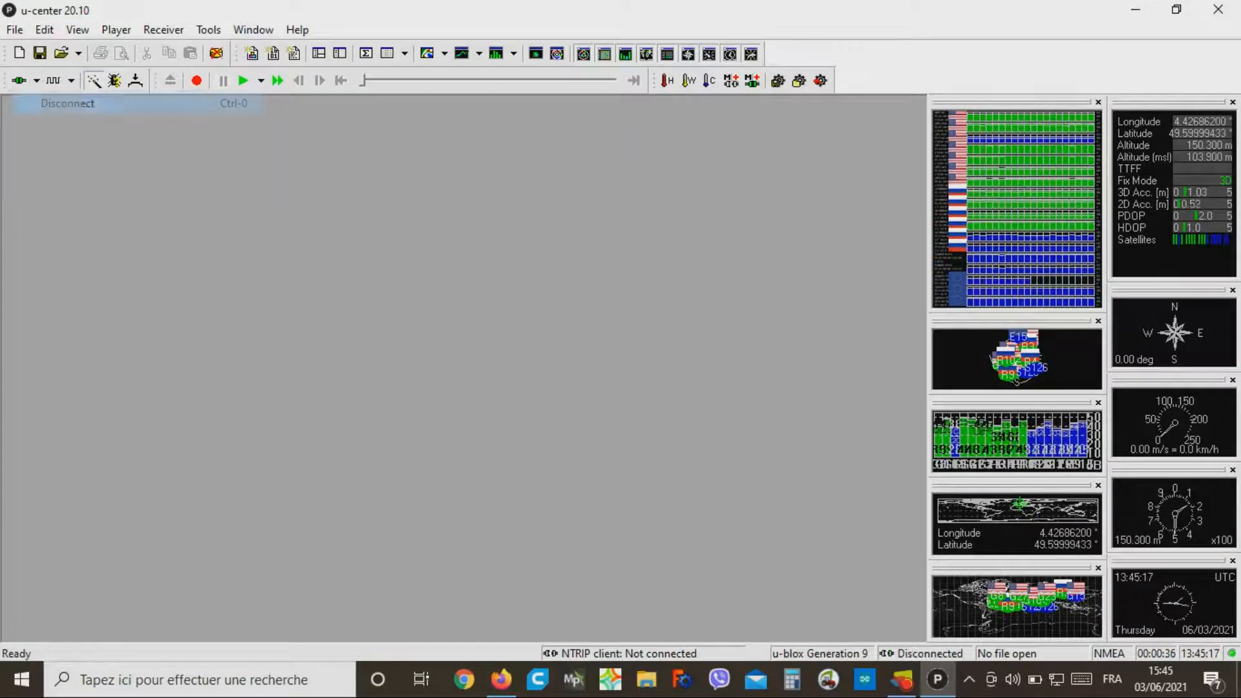